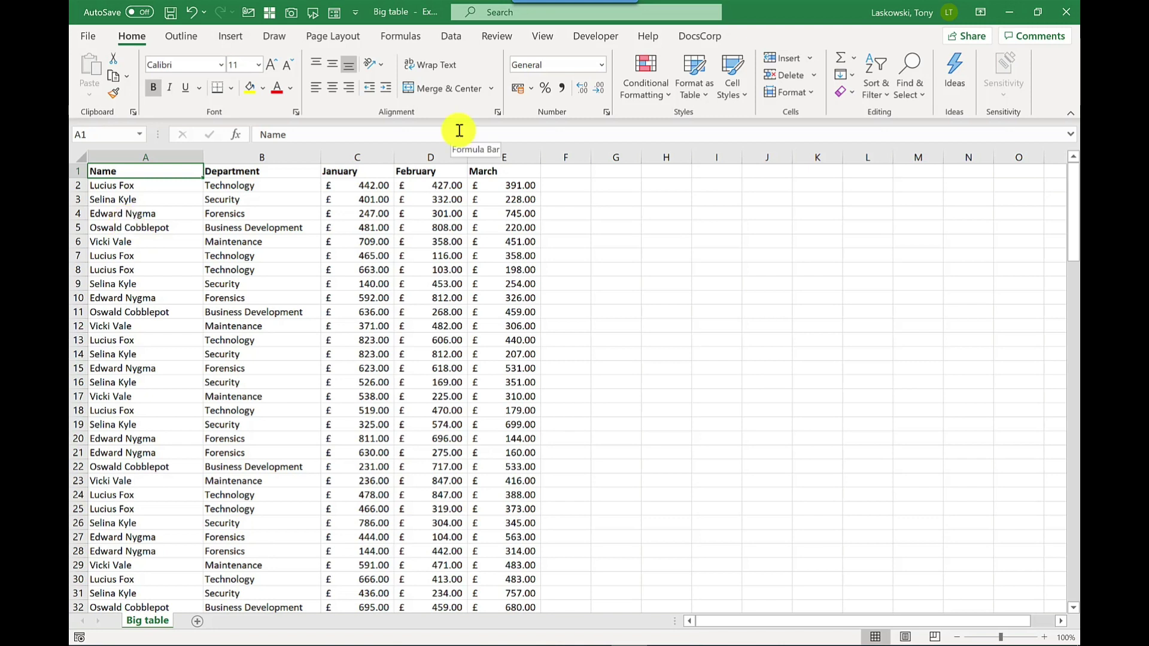
- Format A1:E137 as a table with headers using Orange Table Style Medium 3
{"action": "left_click", "coordinate": [701, 95]}
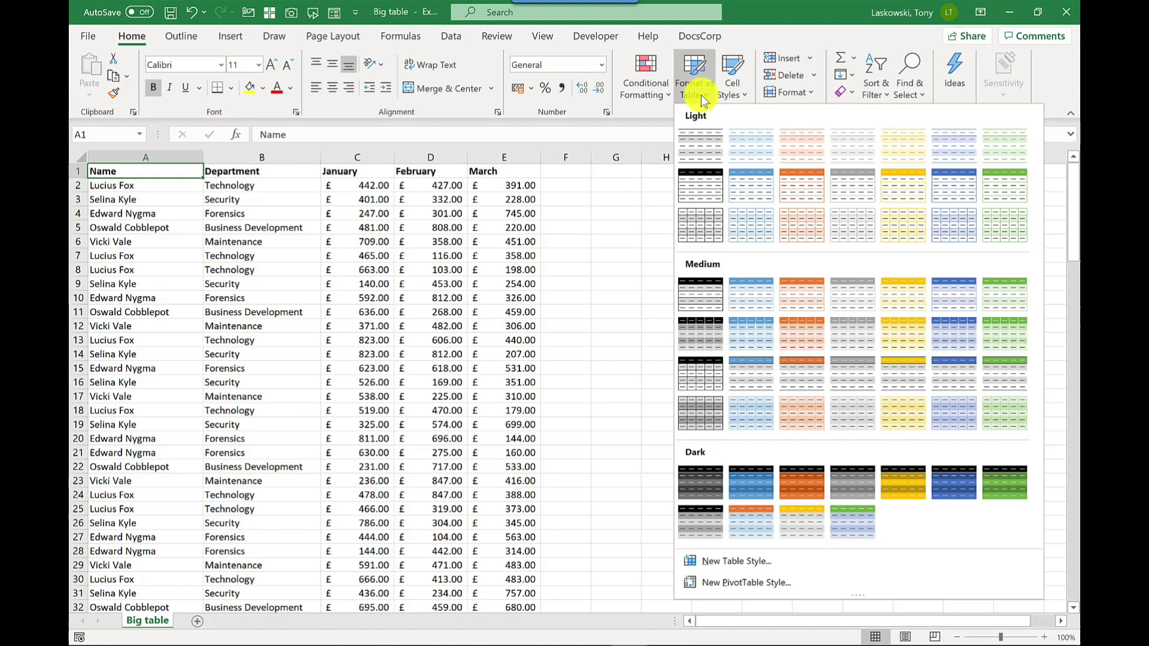
{"action": "left_click", "coordinate": [810, 285]}
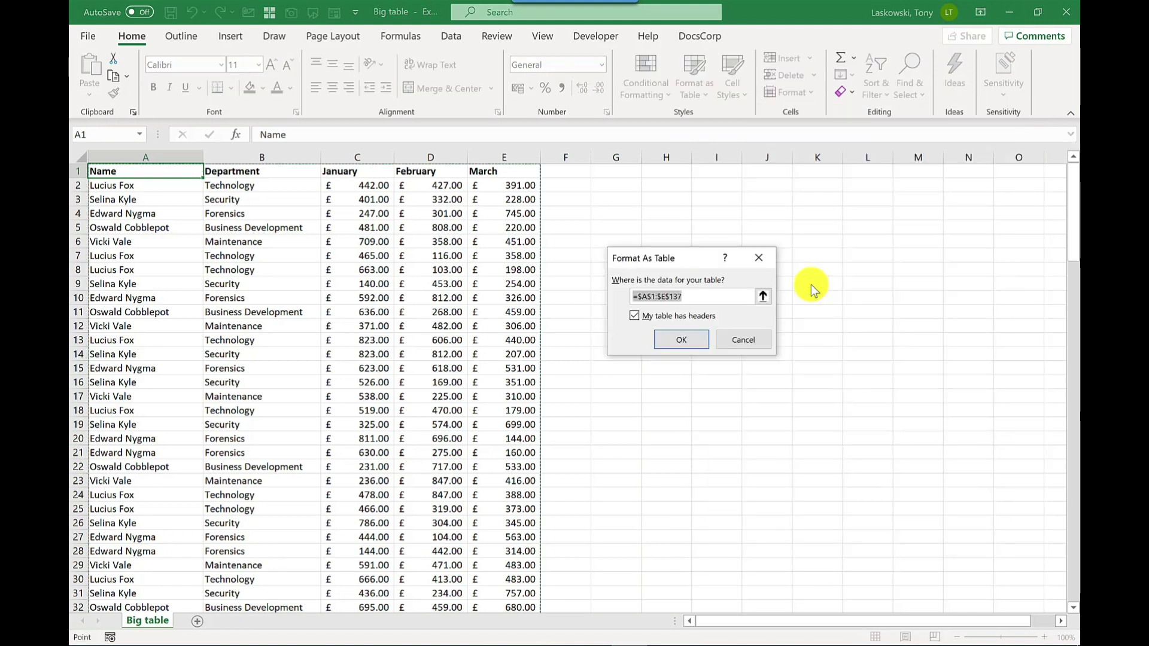
{"action": "left_click", "coordinate": [678, 335]}
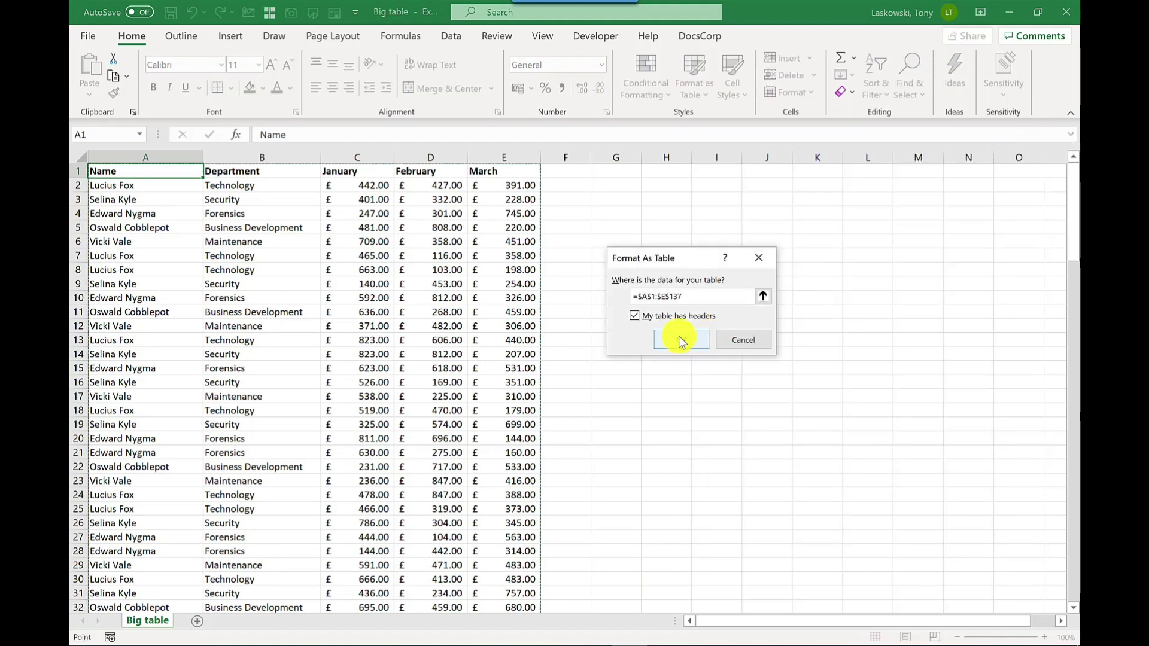
{"action": "left_click", "coordinate": [221, 254]}
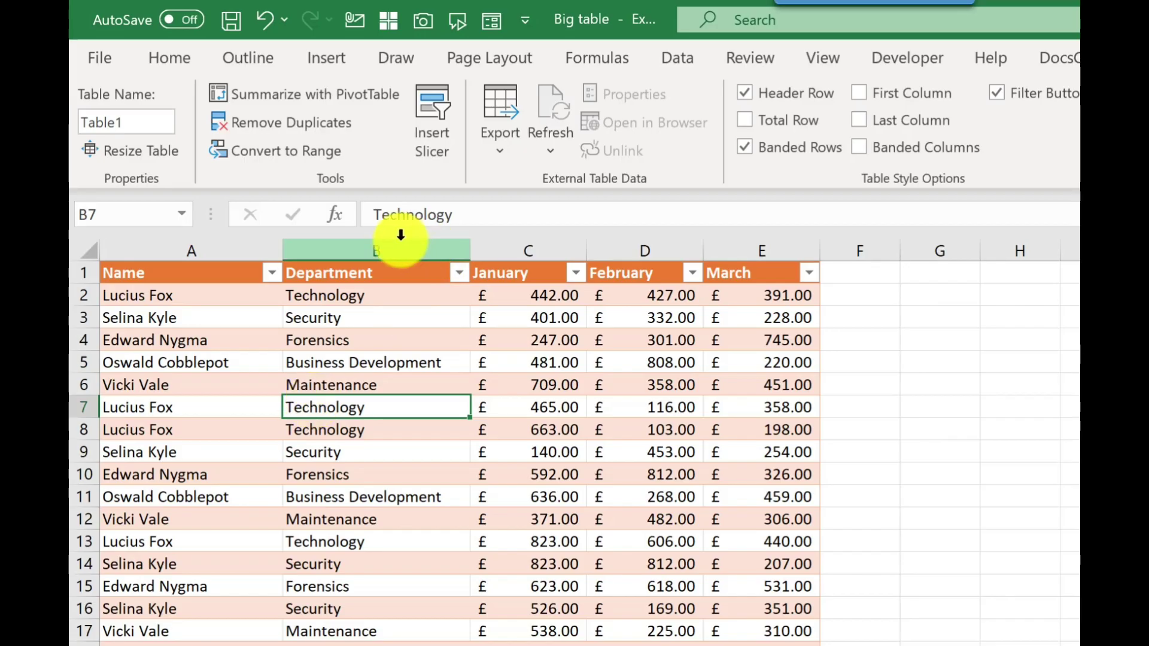
{"action": "left_click", "coordinate": [458, 273]}
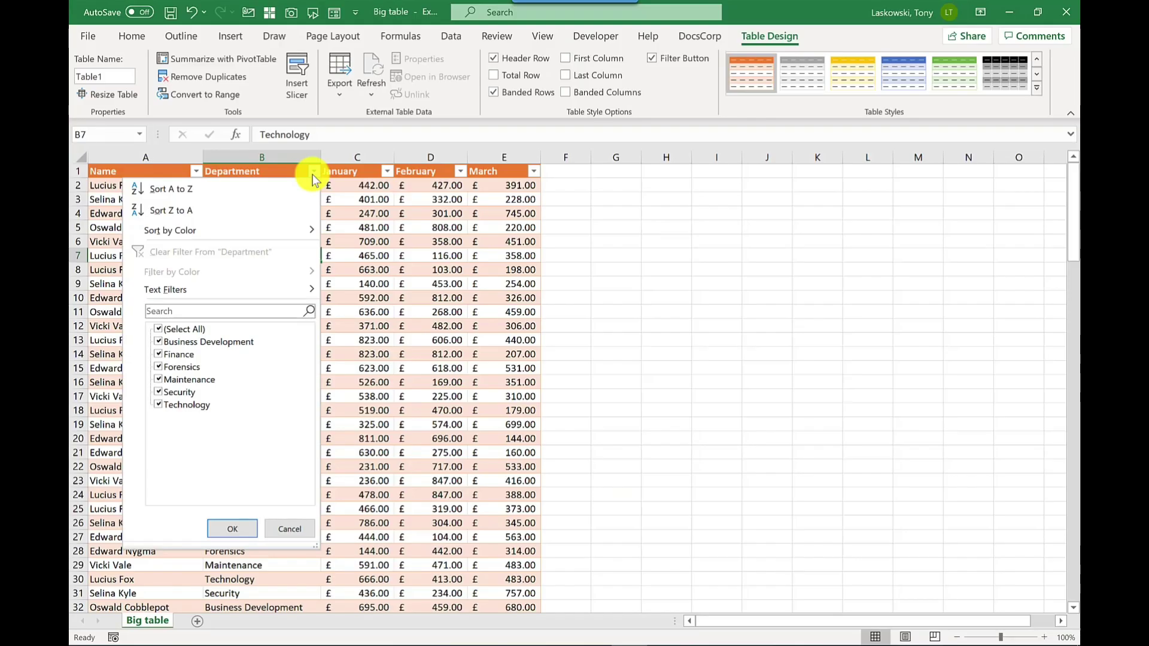
{"action": "left_click", "coordinate": [457, 275]}
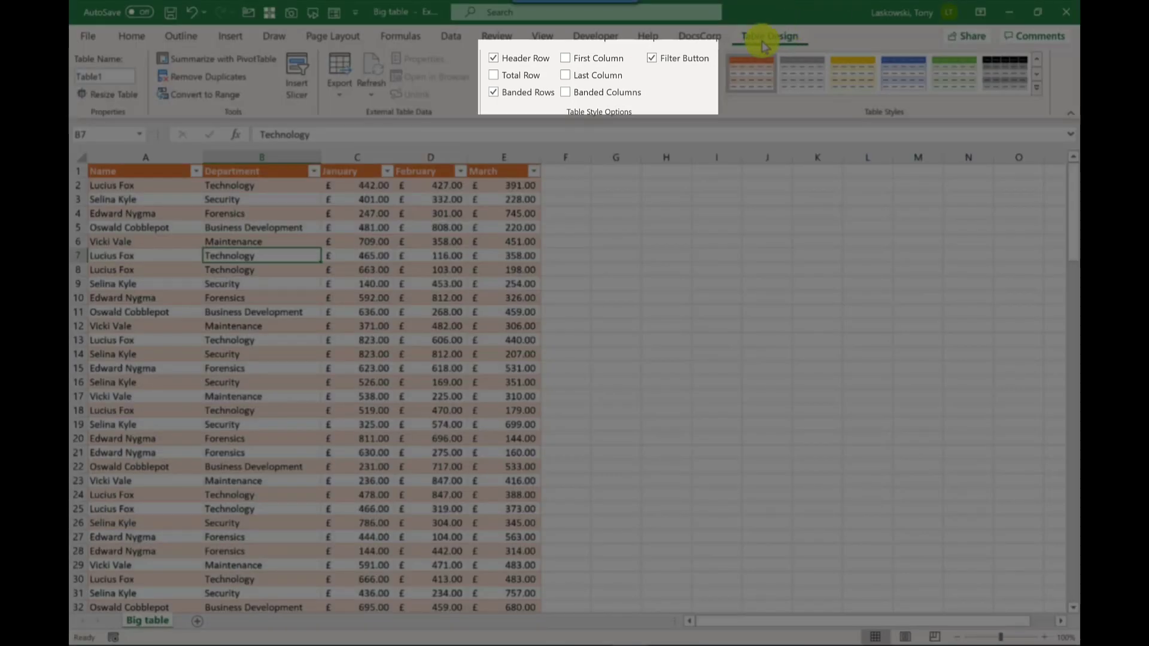
{"action": "left_click", "coordinate": [651, 62]}
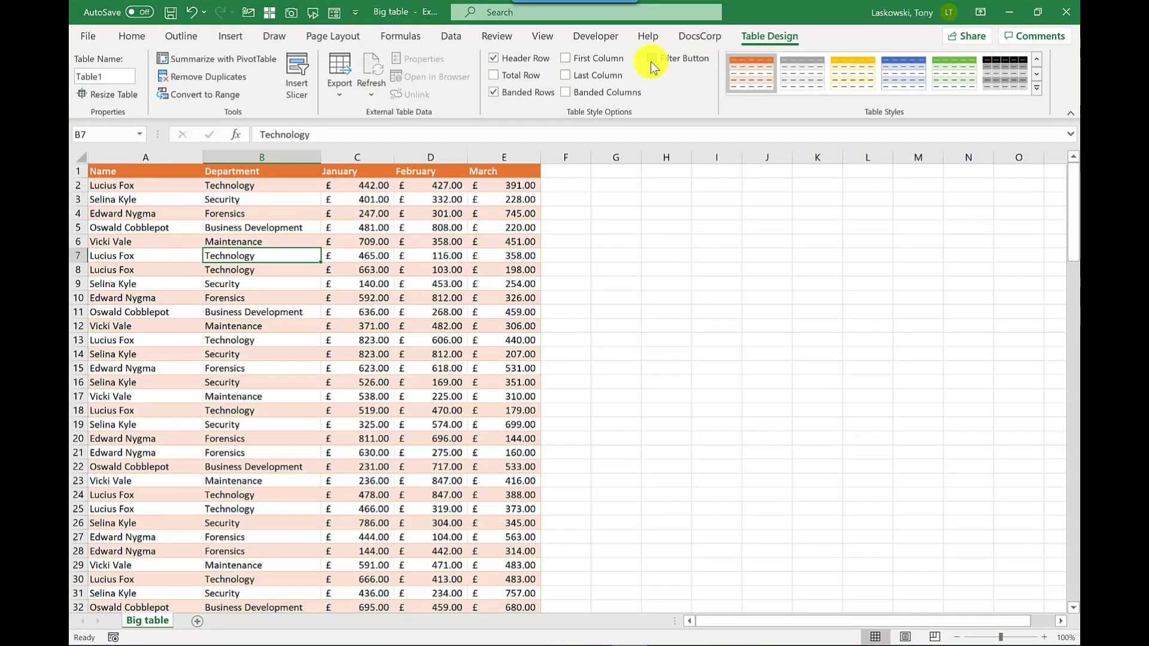
{"action": "left_click", "coordinate": [651, 58]}
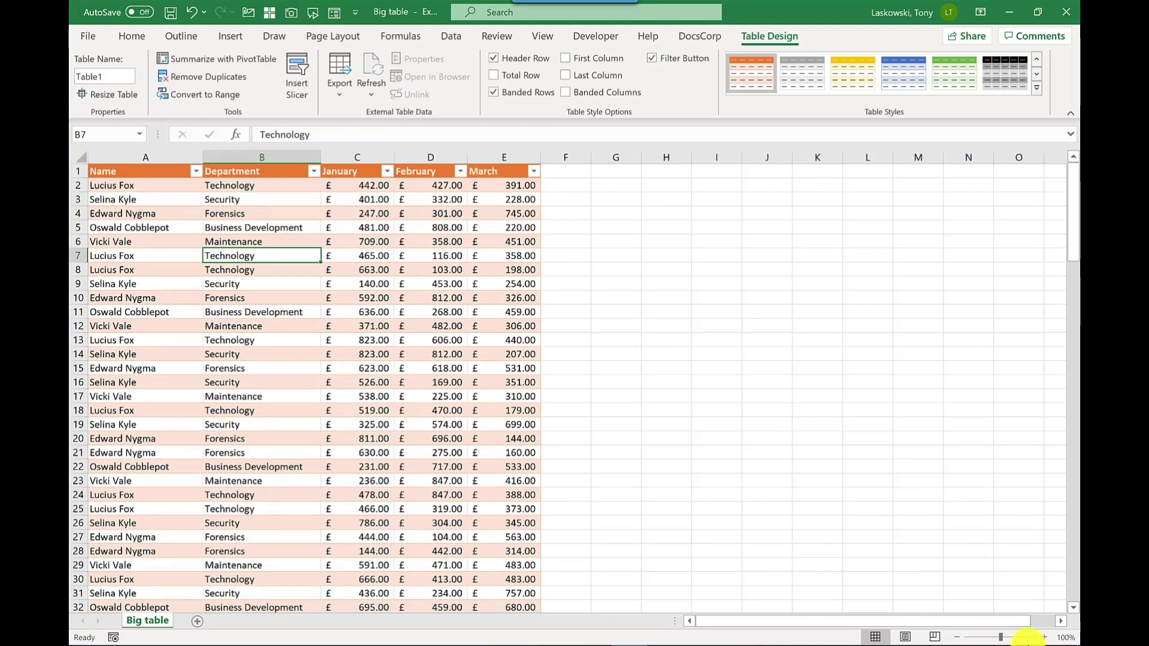
{"action": "scroll", "coordinate": [1073, 612], "scroll_direction": "down", "scroll_amount": 1}
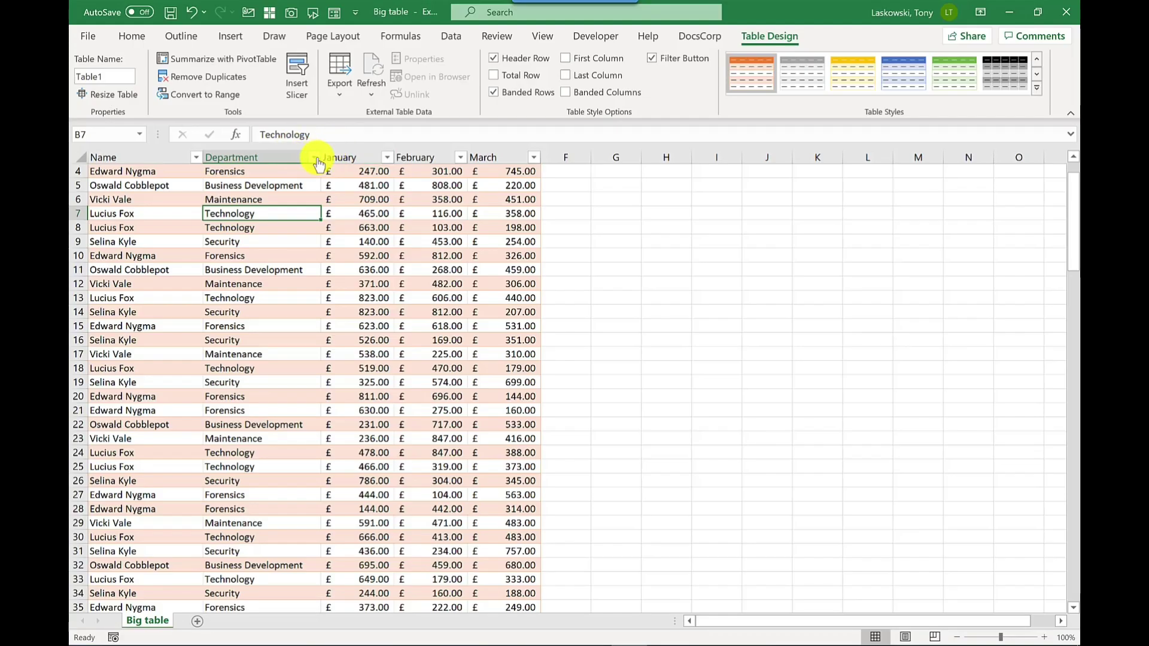
{"action": "left_click", "coordinate": [430, 232]}
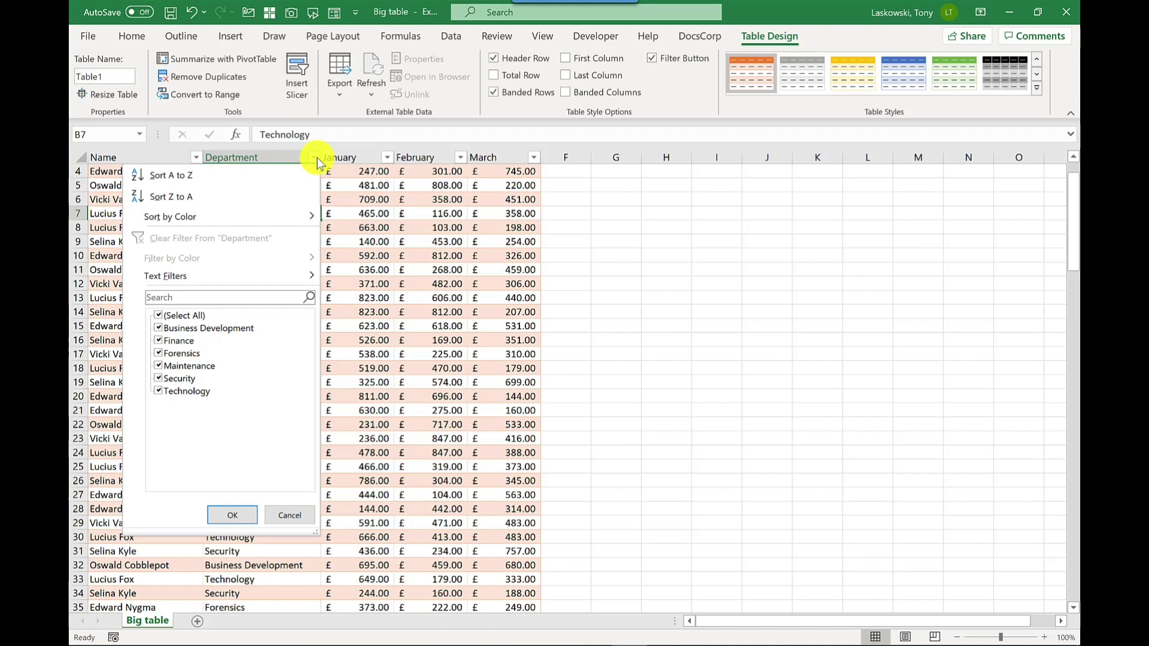
{"action": "left_click", "coordinate": [369, 194]}
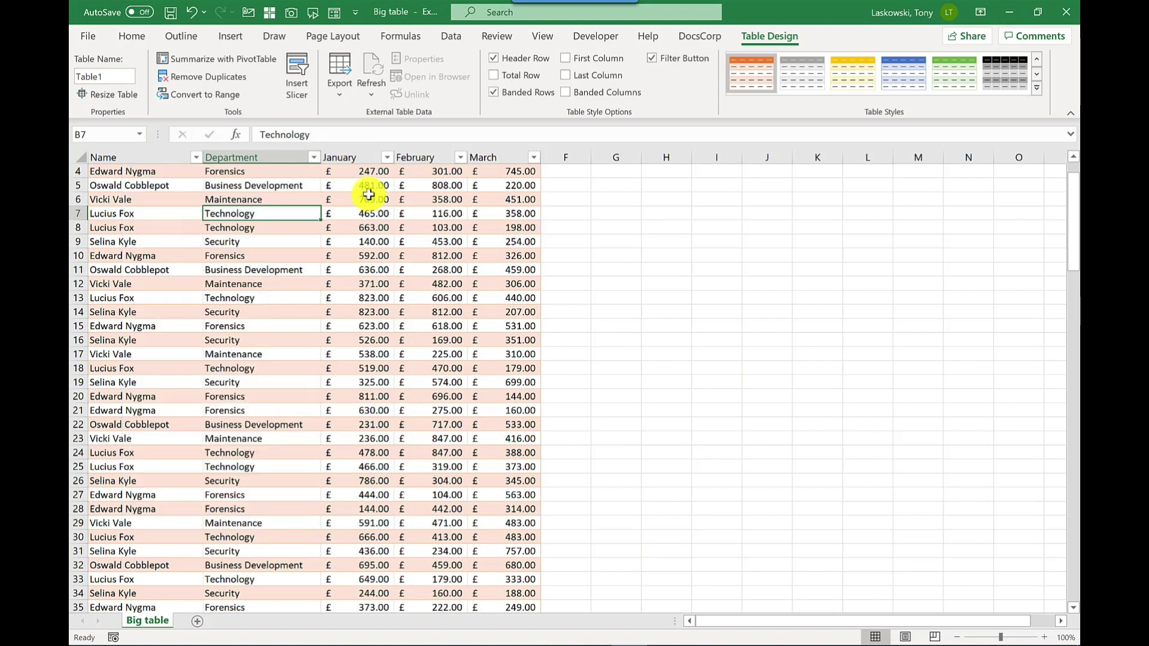
{"action": "scroll", "coordinate": [368, 193], "scroll_direction": "up", "scroll_amount": 1}
{"action": "left_click", "coordinate": [576, 172]}
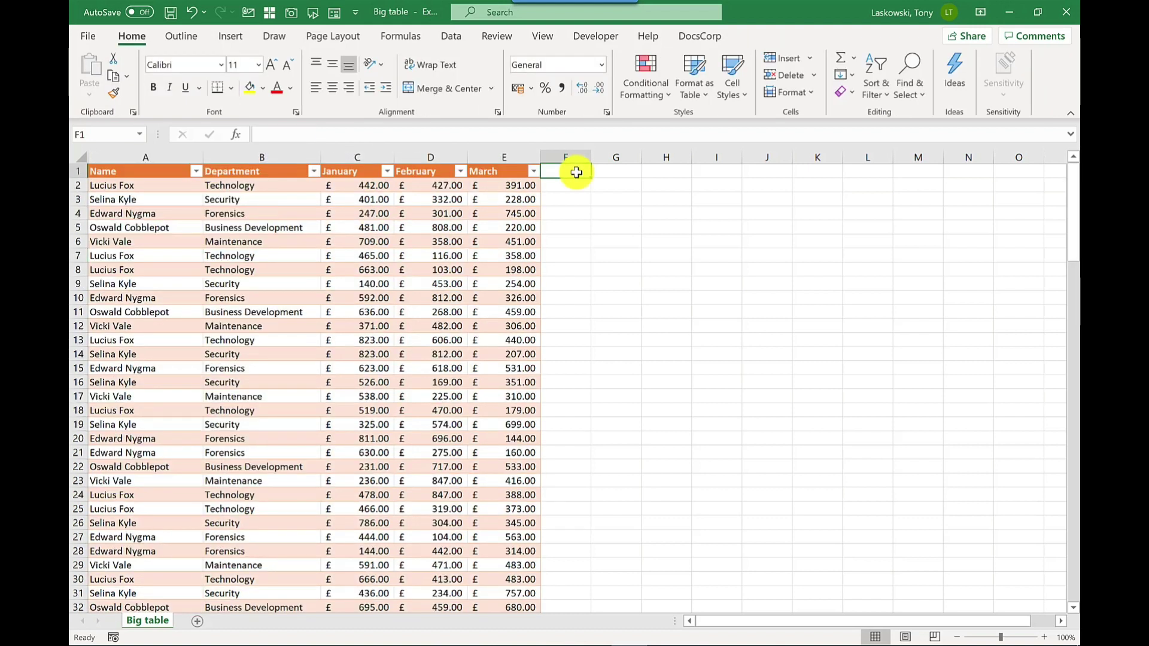
- Add an April header in F1, extending the table to column F
{"action": "type", "text": "April"}
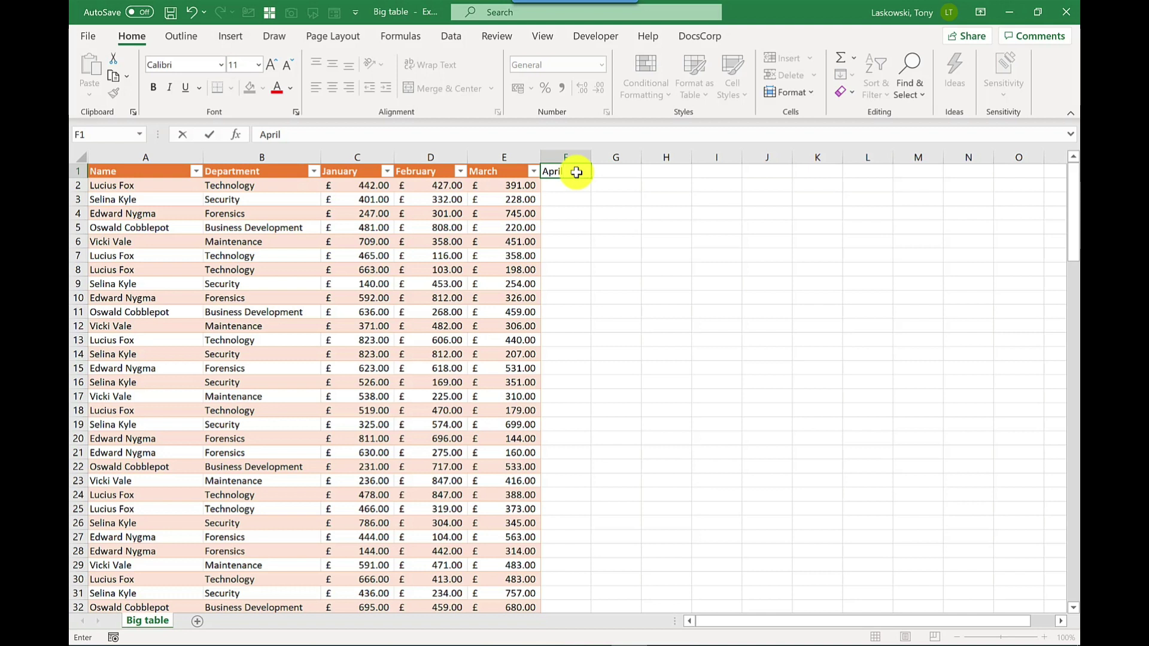
{"action": "key", "text": "Return"}
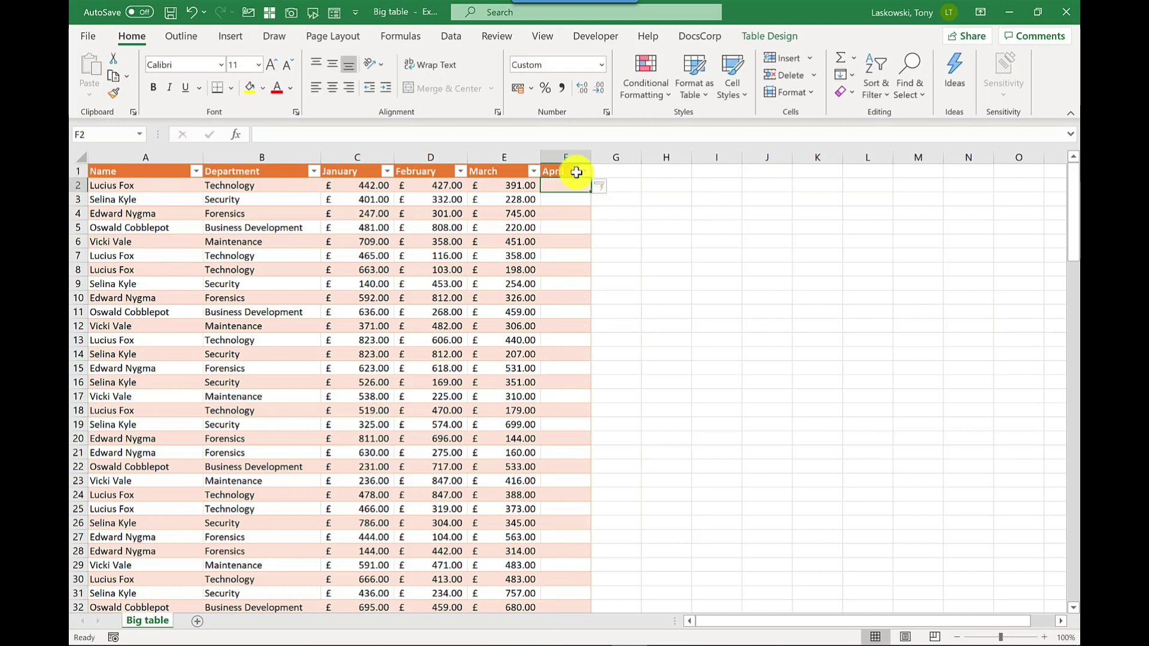
{"action": "left_click", "coordinate": [576, 172]}
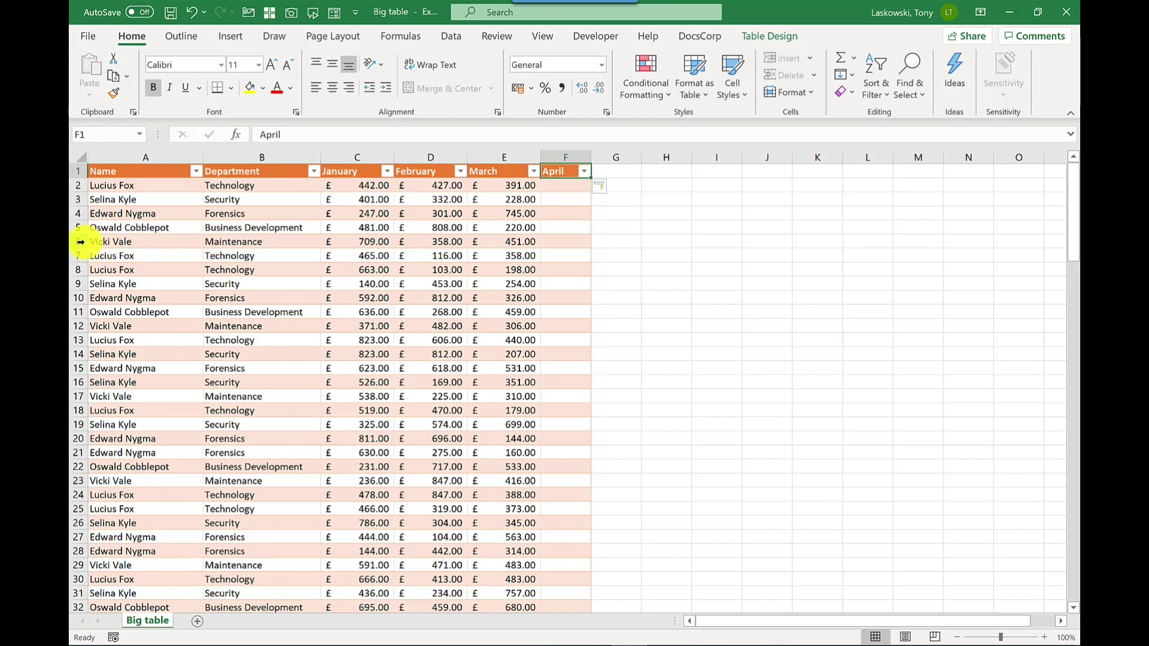
- Delete table row 9, the Security row with £140.00 in January
{"action": "right_click", "coordinate": [74, 283]}
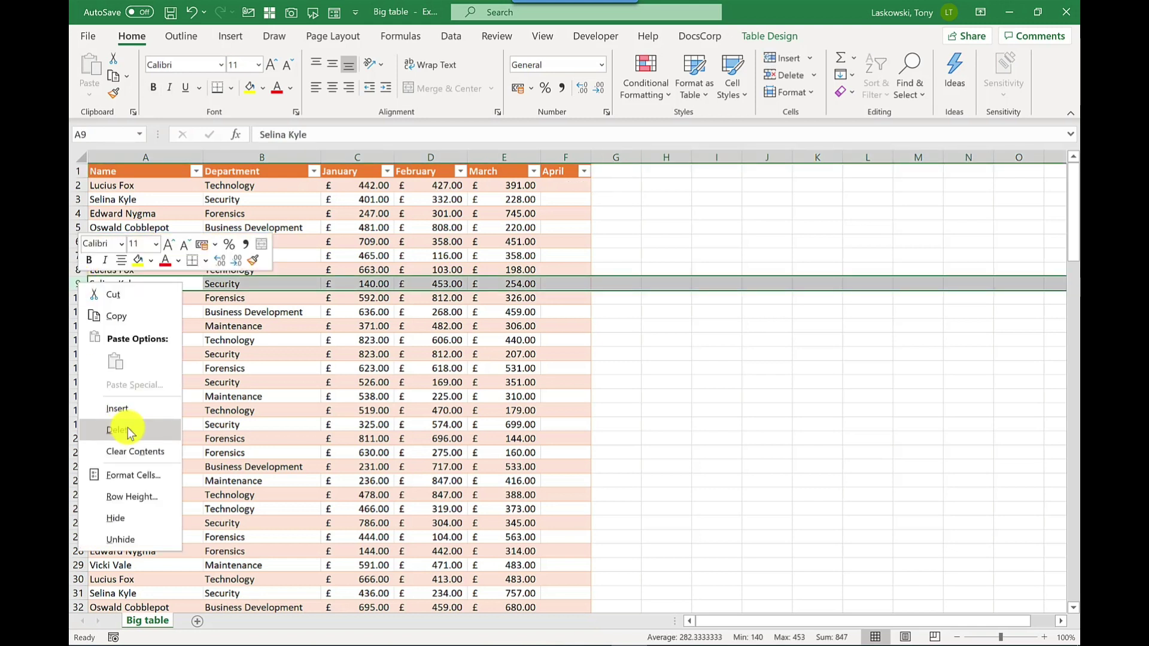
{"action": "left_click", "coordinate": [128, 431]}
{"action": "left_click", "coordinate": [180, 411]}
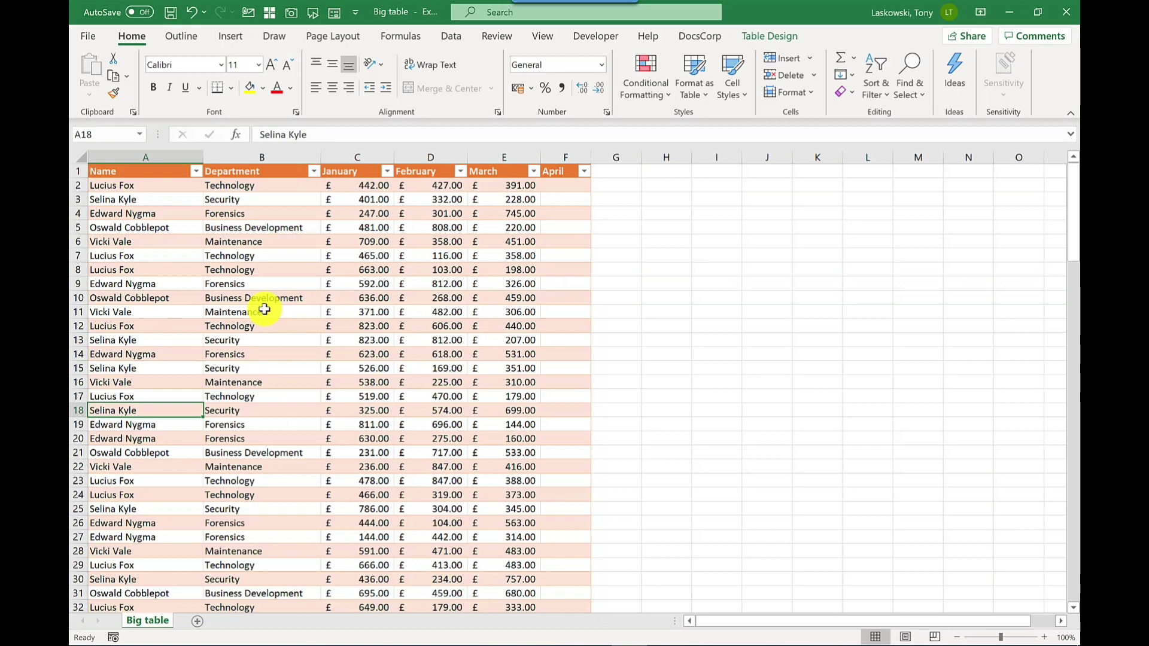
- Enter two new staff names with department Training in rows 137 and 138
{"action": "key", "text": "ctrl+Down"}
{"action": "key", "text": "Down"}
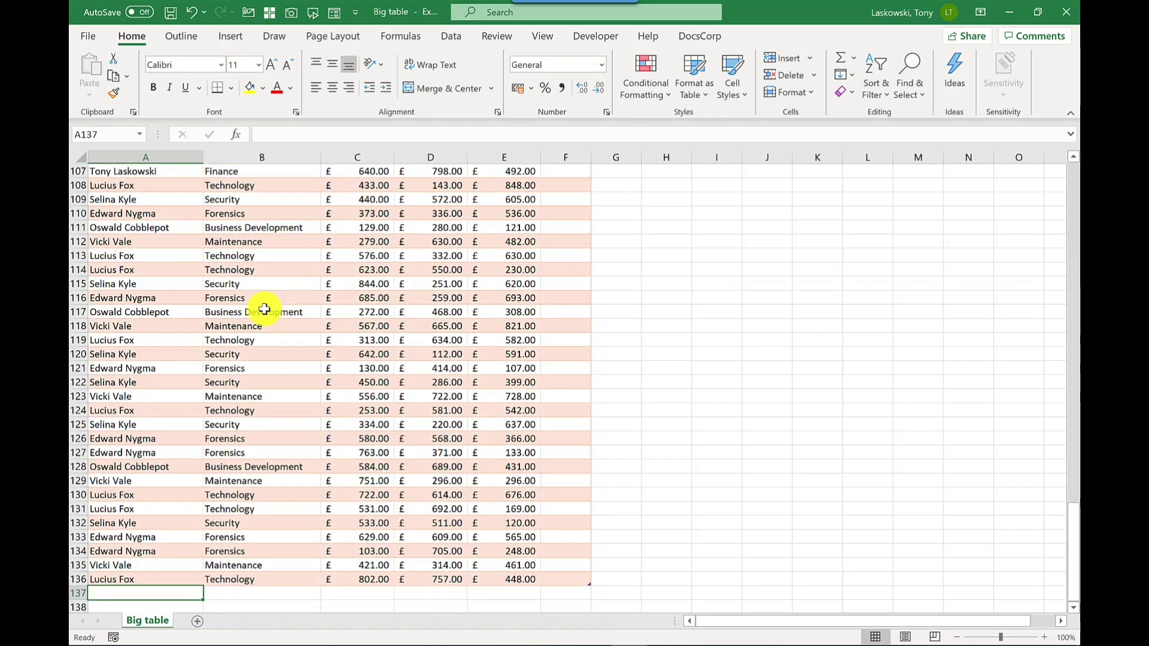
{"action": "type", "text": "Tony"}
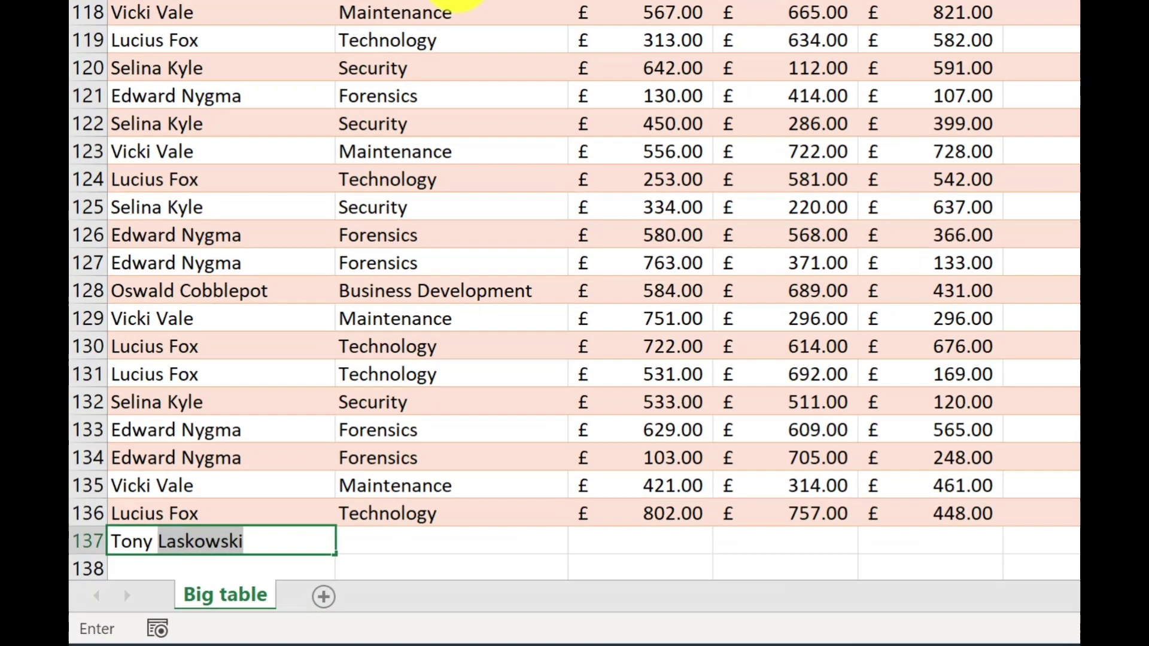
{"action": "key", "text": "Tab"}
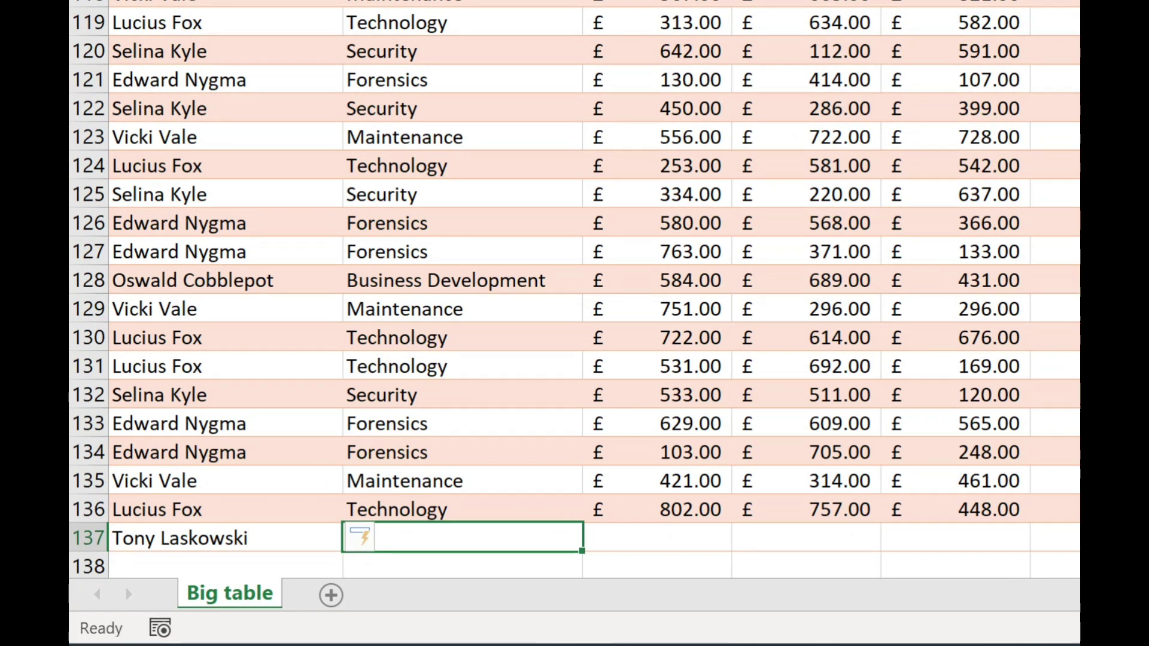
{"action": "type", "text": "Training"}
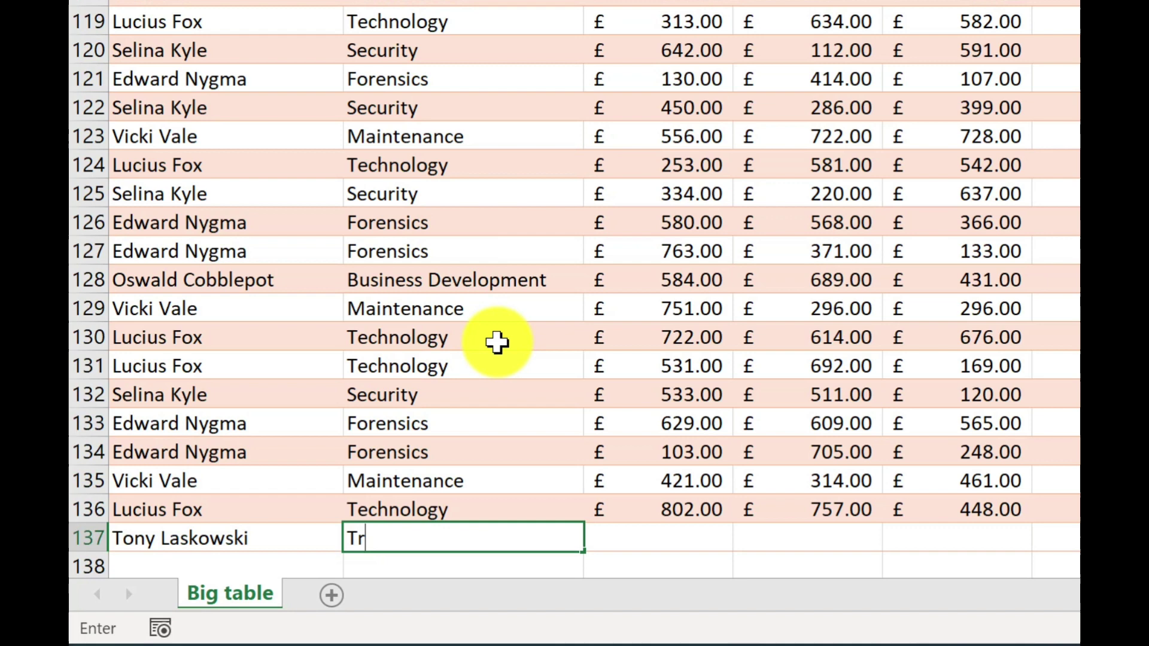
{"action": "key", "text": "Return"}
{"action": "type", "text": "Bruce Wayne"}
{"action": "key", "text": "Tab"}
{"action": "type", "text": "Training"}
{"action": "key", "text": "Tab"}
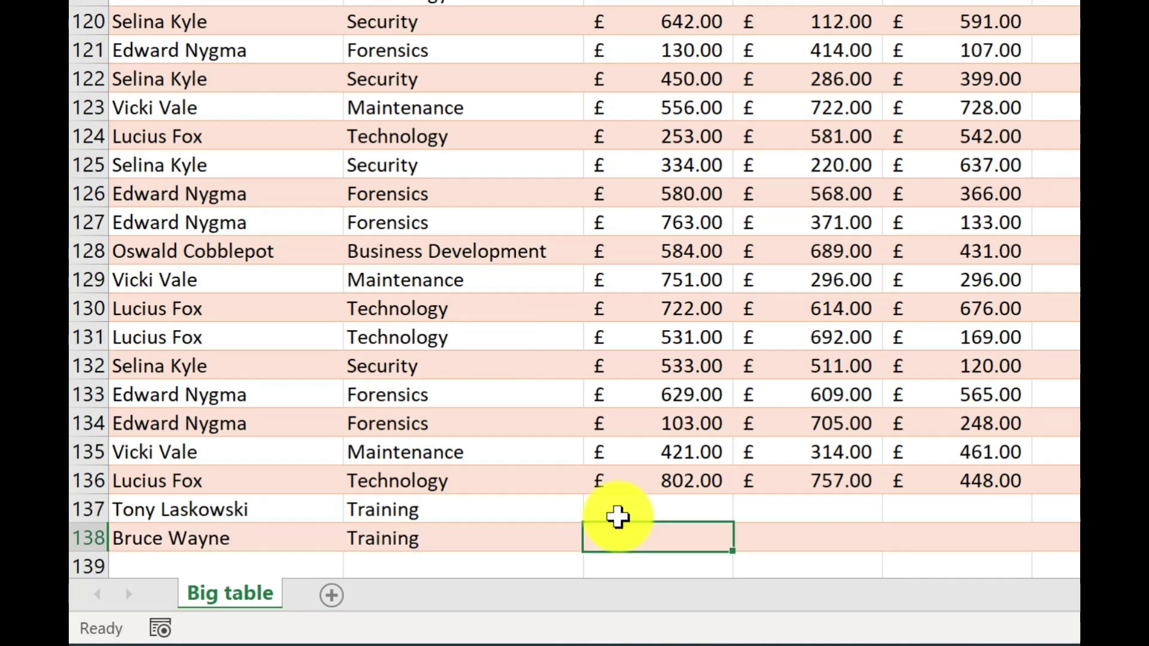
- Fill in January–March amounts 300/400/600 and 345/457/475 for the two Training rows
{"action": "left_click", "coordinate": [682, 505]}
{"action": "type", "text": "300"}
{"action": "key", "text": "Return"}
{"action": "type", "text": "345"}
{"action": "key", "text": "Tab"}
{"action": "type", "text": "457"}
{"action": "key", "text": "Tab"}
{"action": "type", "text": "475"}
{"action": "key", "text": "Return"}
{"action": "key", "text": "Up"}
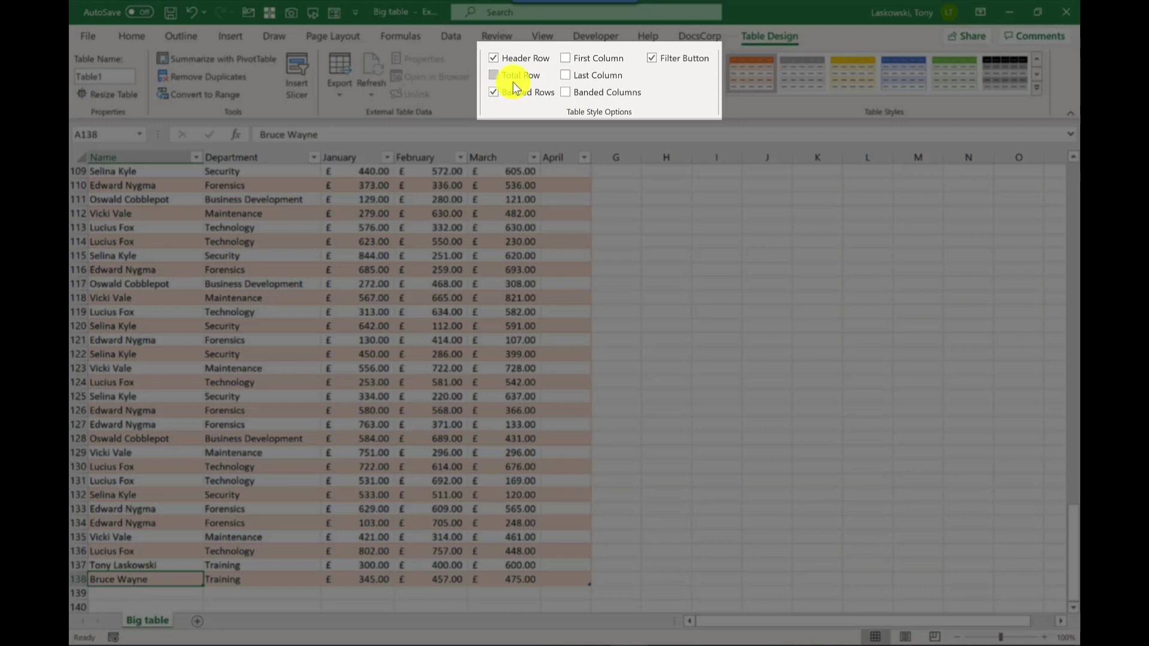
- Add a Total row summing January, February and March, each showing 68,820.00
{"action": "left_click", "coordinate": [493, 74]}
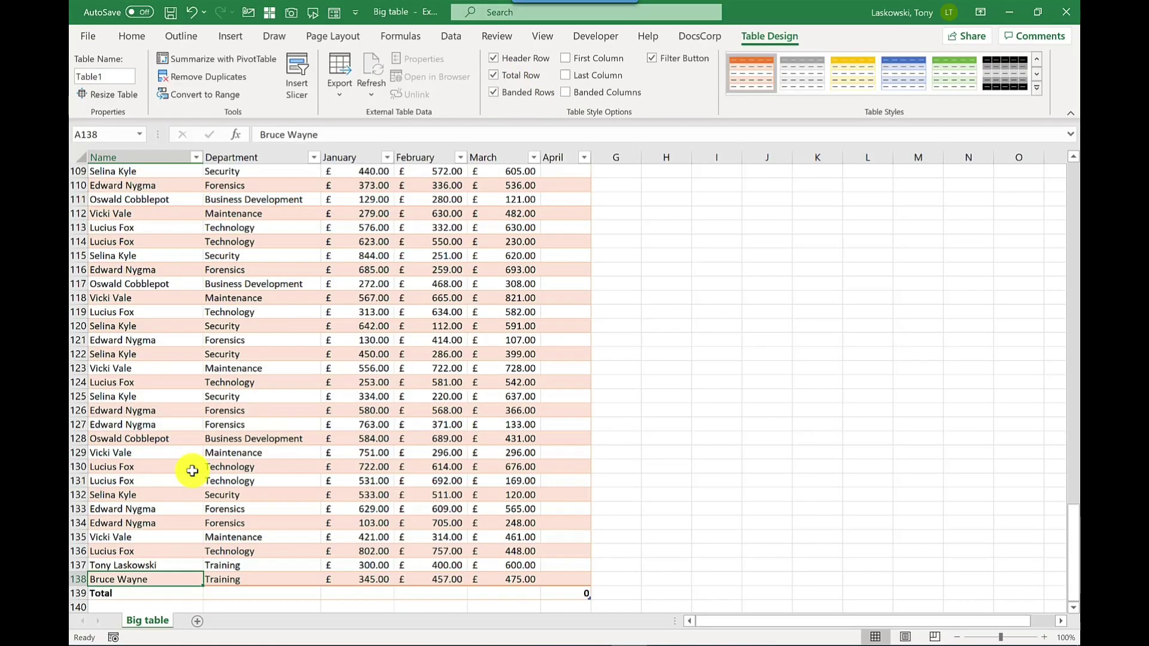
{"action": "left_click", "coordinate": [359, 593]}
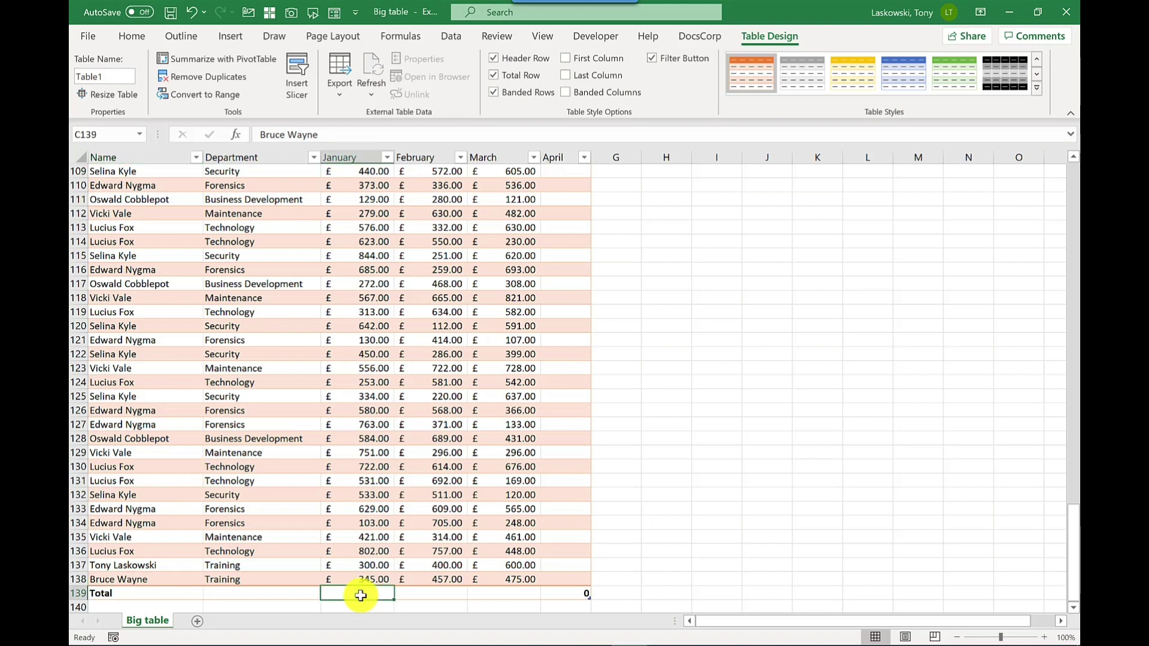
{"action": "left_click", "coordinate": [399, 593]}
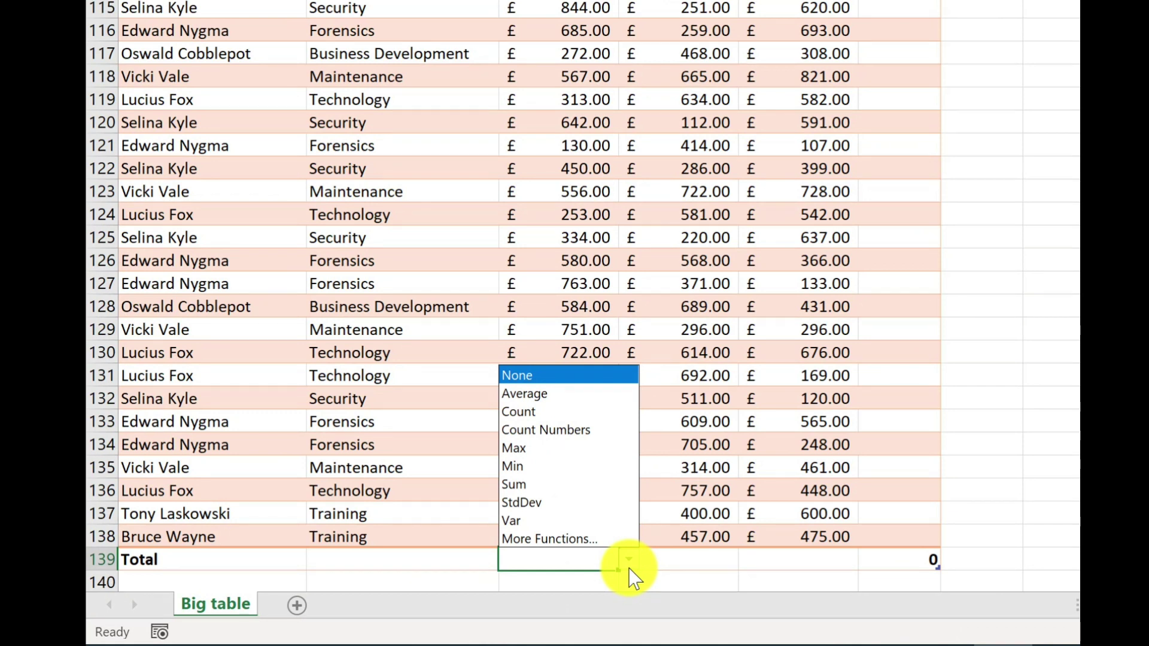
{"action": "left_click", "coordinate": [523, 484]}
{"action": "key", "text": "shift+Right"}
{"action": "key", "text": "shift+Right"}
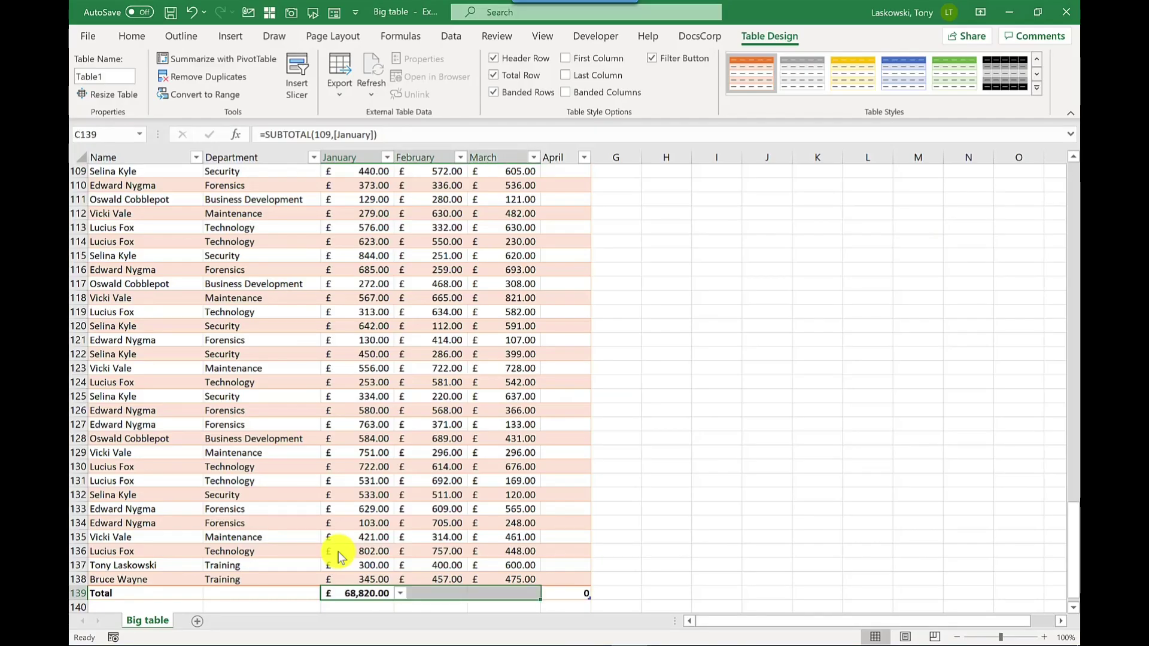
{"action": "key", "text": "ctrl+r"}
{"action": "left_click", "coordinate": [339, 551]}
{"action": "scroll", "coordinate": [376, 565], "scroll_direction": "down", "scroll_amount": 1}
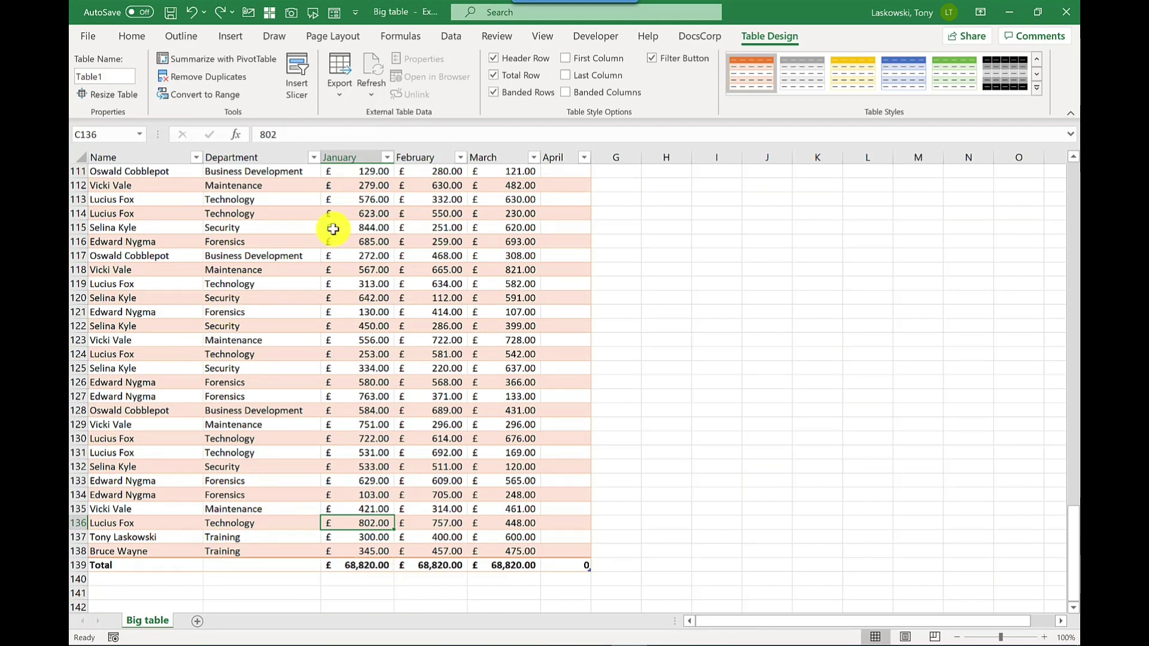
- Filter Department to Business Development only (totals 7,989.00), then undo the filter
{"action": "left_click", "coordinate": [314, 157]}
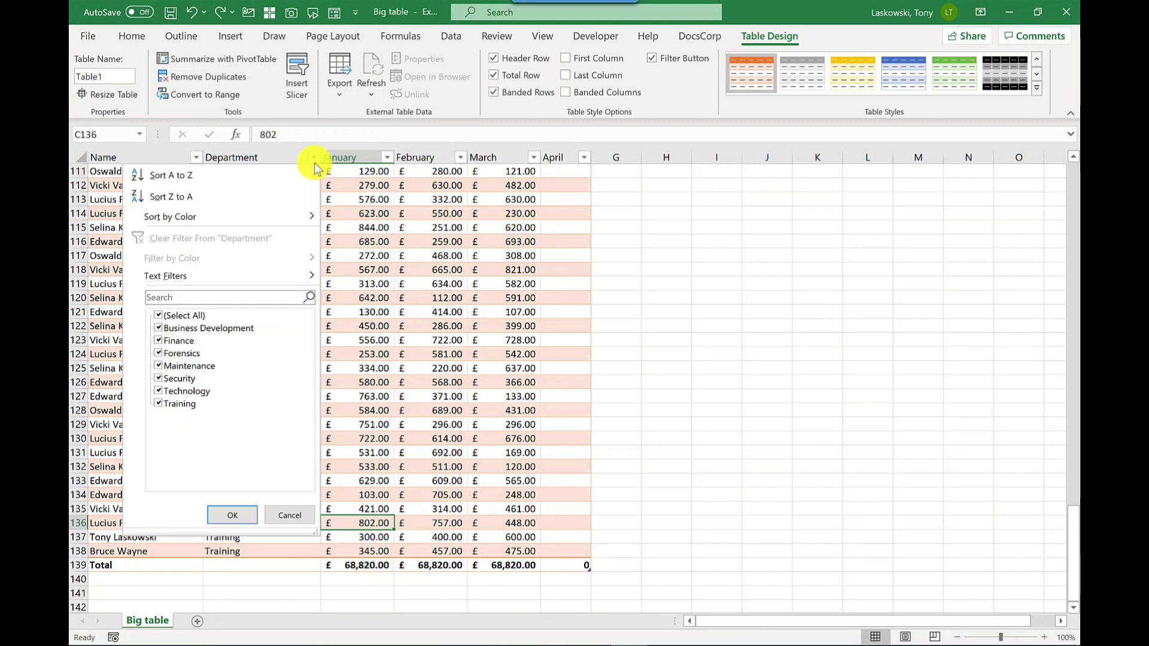
{"action": "left_click", "coordinate": [161, 316]}
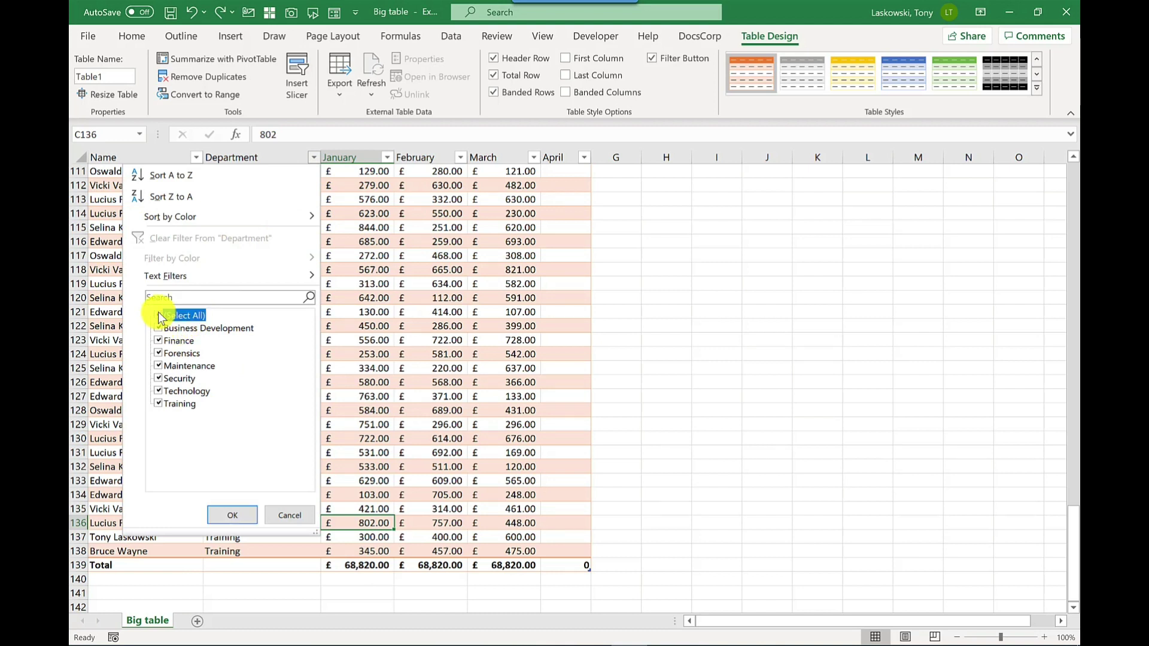
{"action": "left_click", "coordinate": [159, 315]}
{"action": "left_click", "coordinate": [159, 328]}
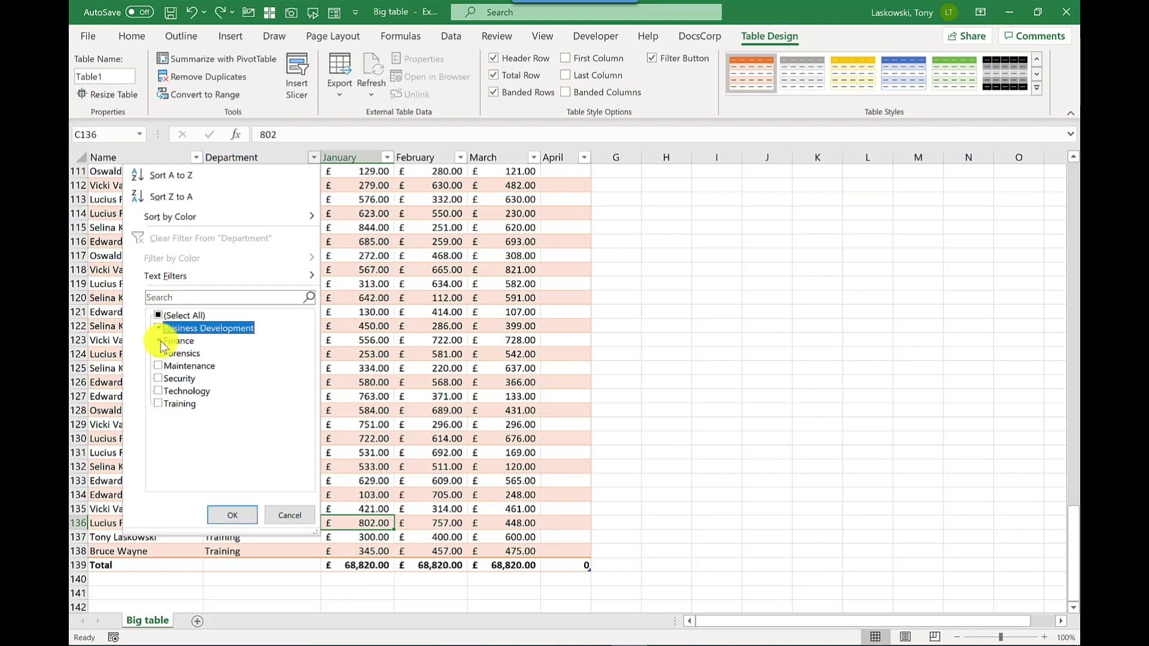
{"action": "left_click", "coordinate": [228, 516]}
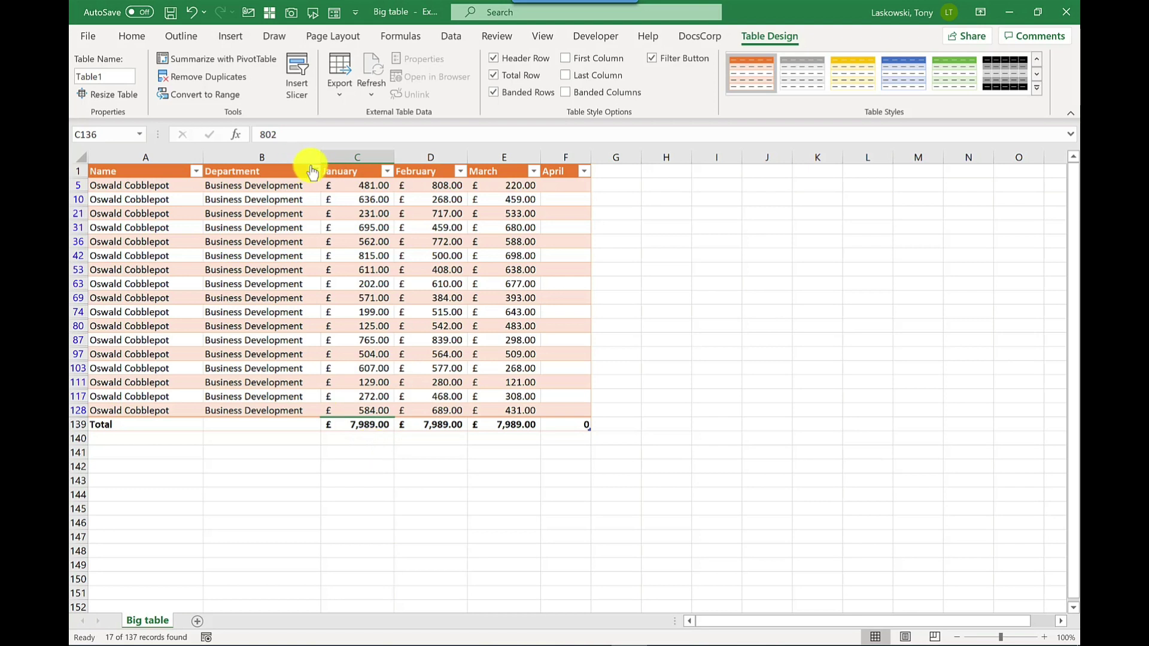
{"action": "key", "text": "ctrl+z"}
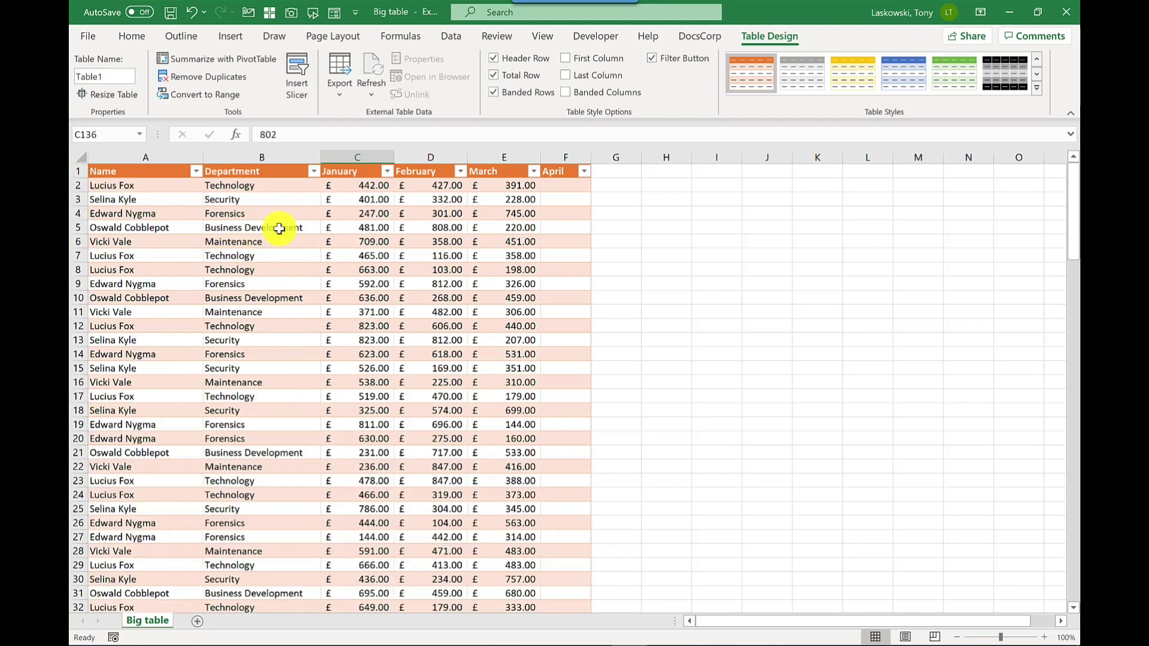
- Hide column B so Name sits directly beside the January–April columns
{"action": "right_click", "coordinate": [269, 151]}
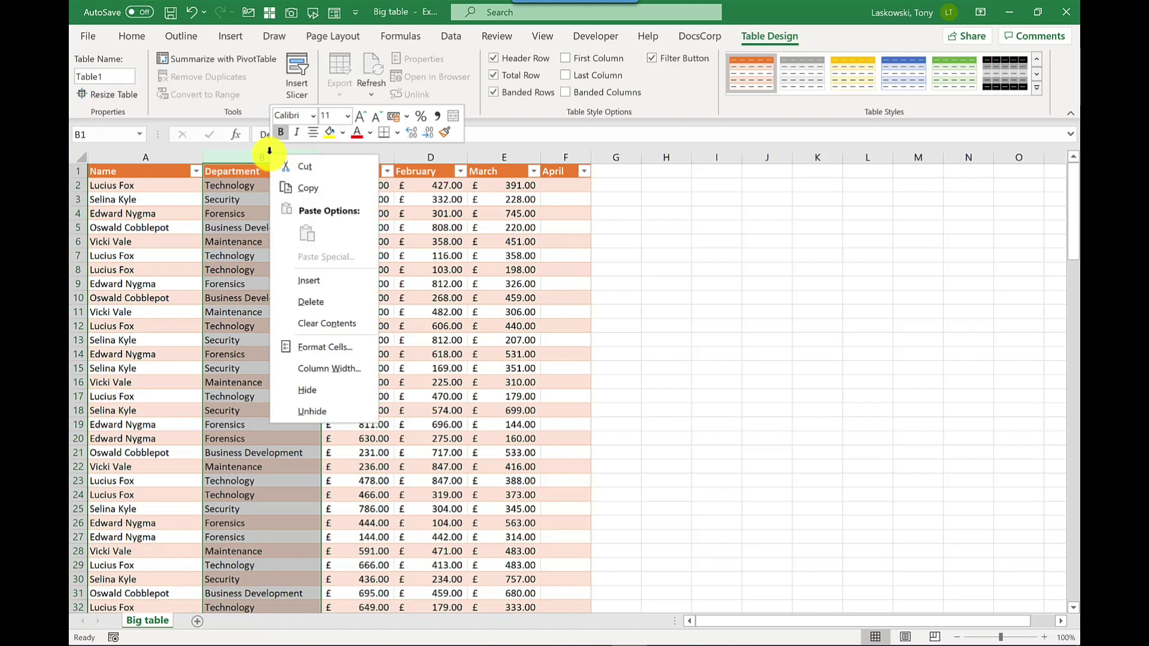
{"action": "left_click", "coordinate": [318, 389]}
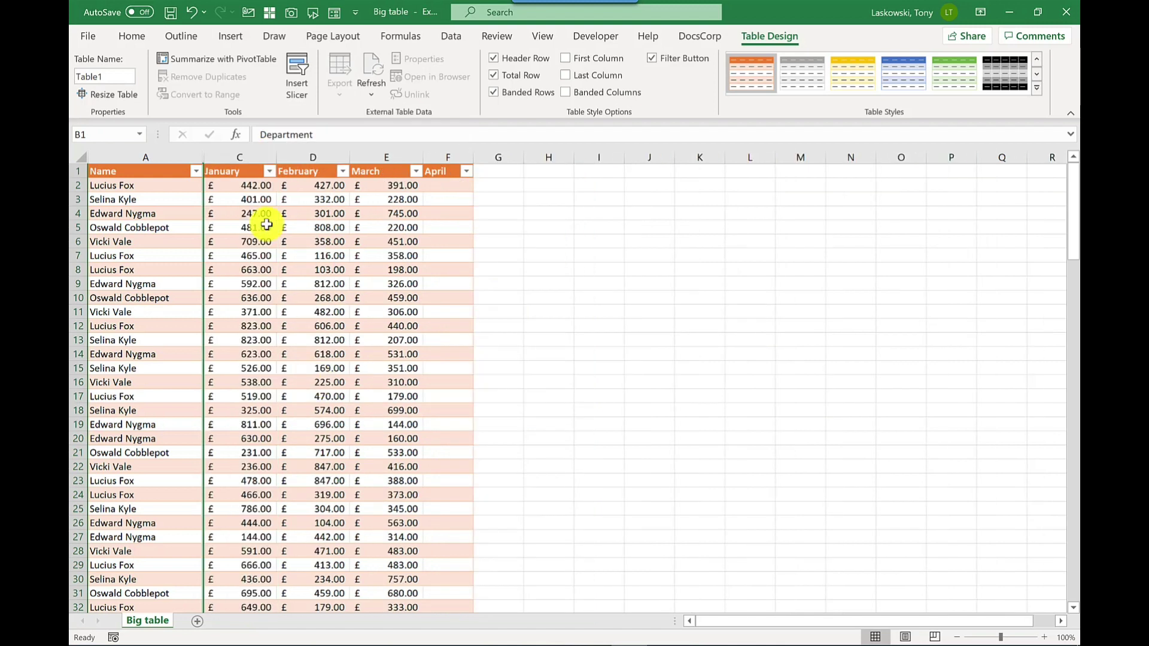
{"action": "left_click", "coordinate": [267, 225]}
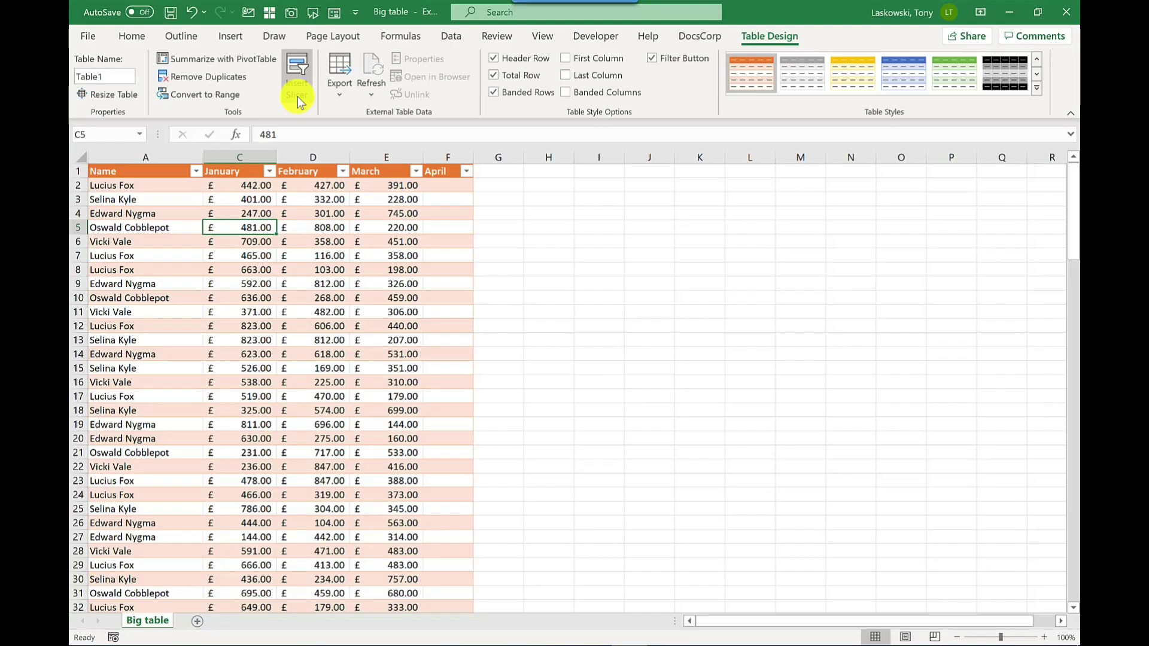
- Insert a Department slicer beside the table and select Business Development and Maintenance
{"action": "left_click", "coordinate": [298, 96]}
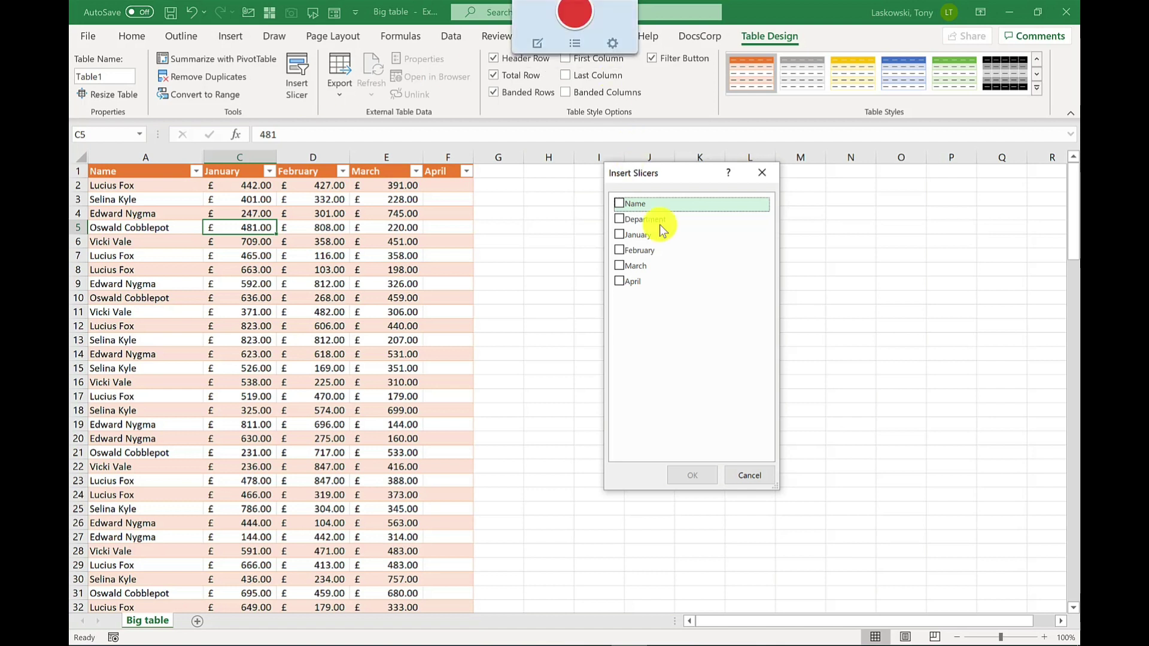
{"action": "left_click", "coordinate": [618, 220]}
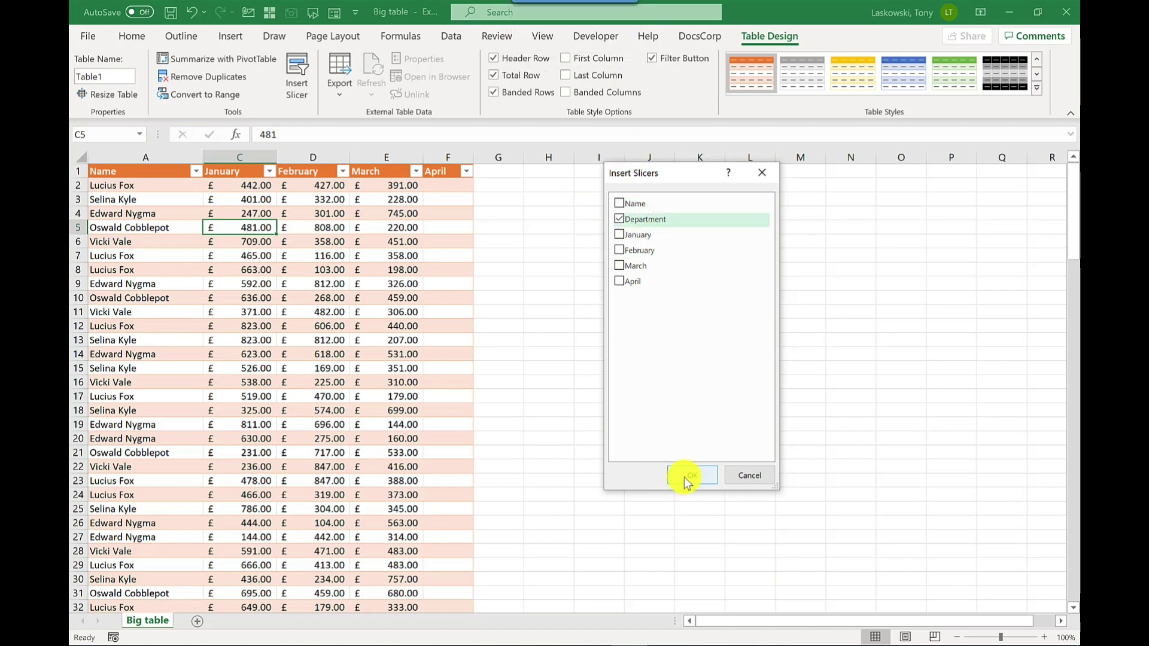
{"action": "left_click", "coordinate": [688, 479]}
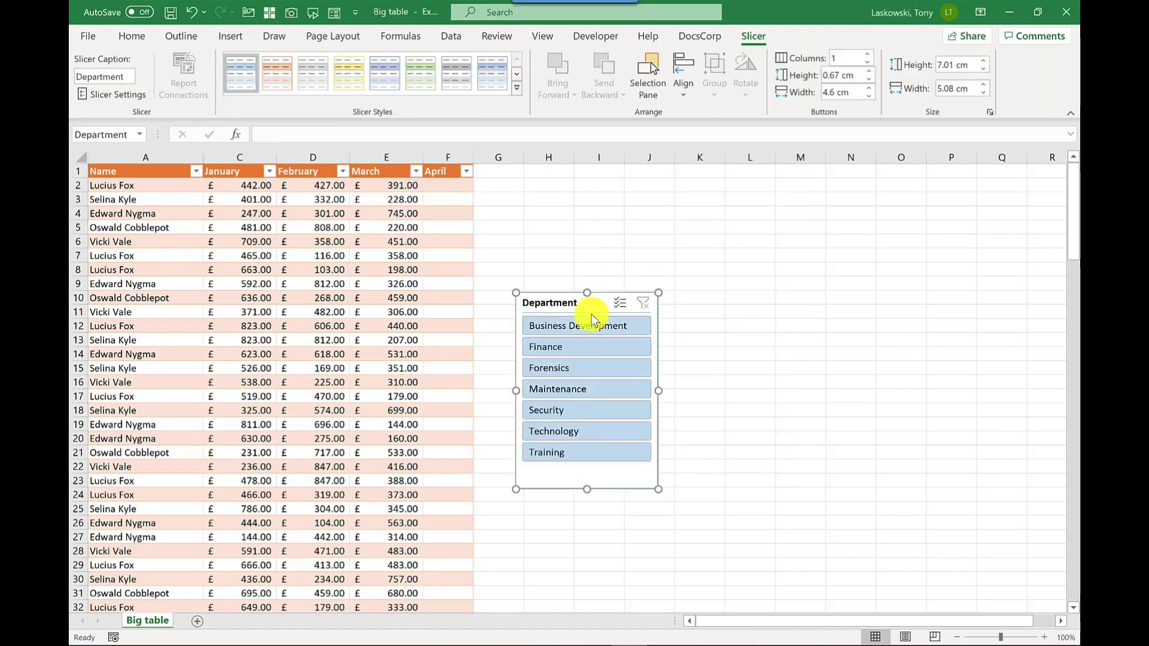
{"action": "left_click_drag", "start_coordinate": [595, 307], "coordinate": [600, 224]}
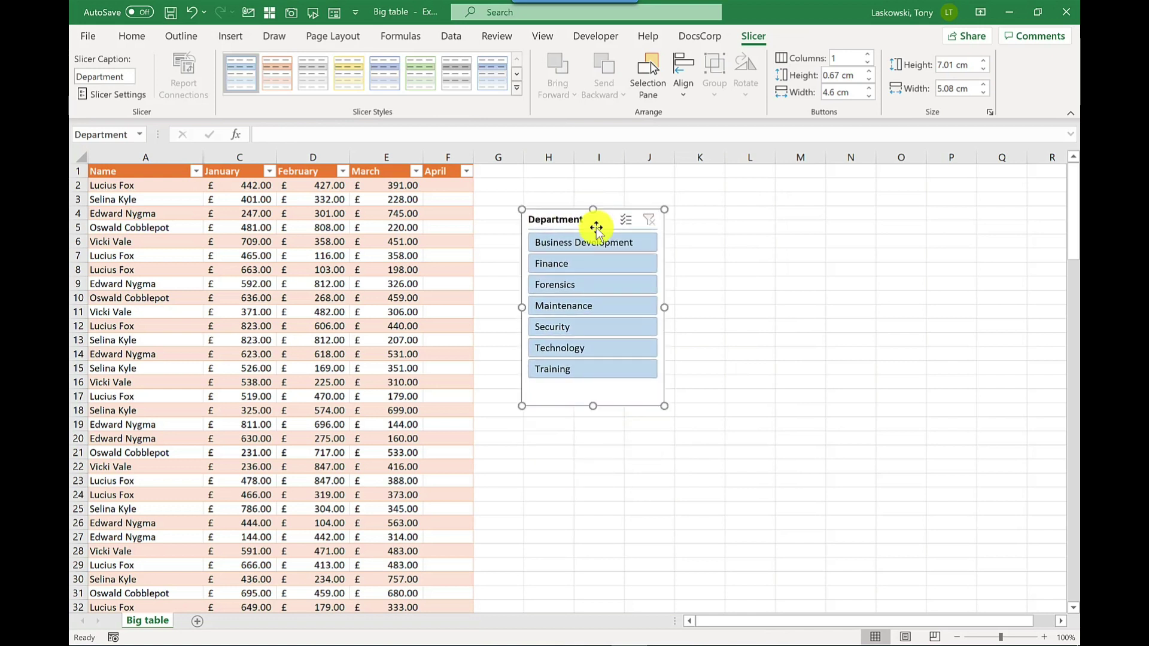
{"action": "left_click", "coordinate": [587, 243]}
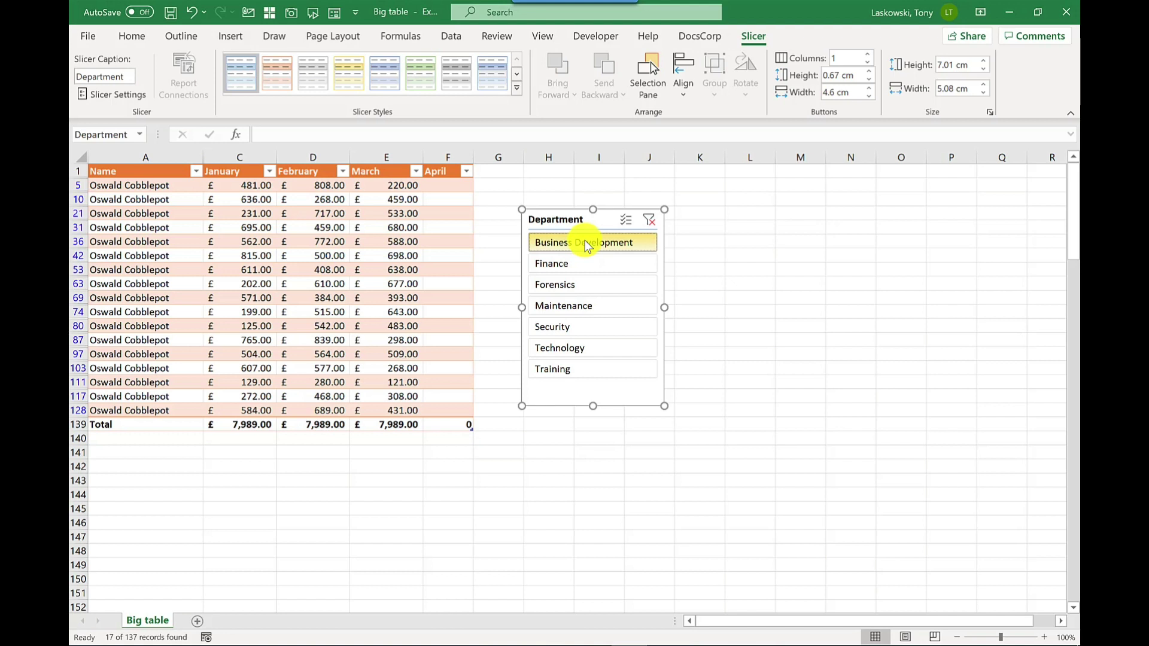
{"action": "left_click", "coordinate": [562, 309]}
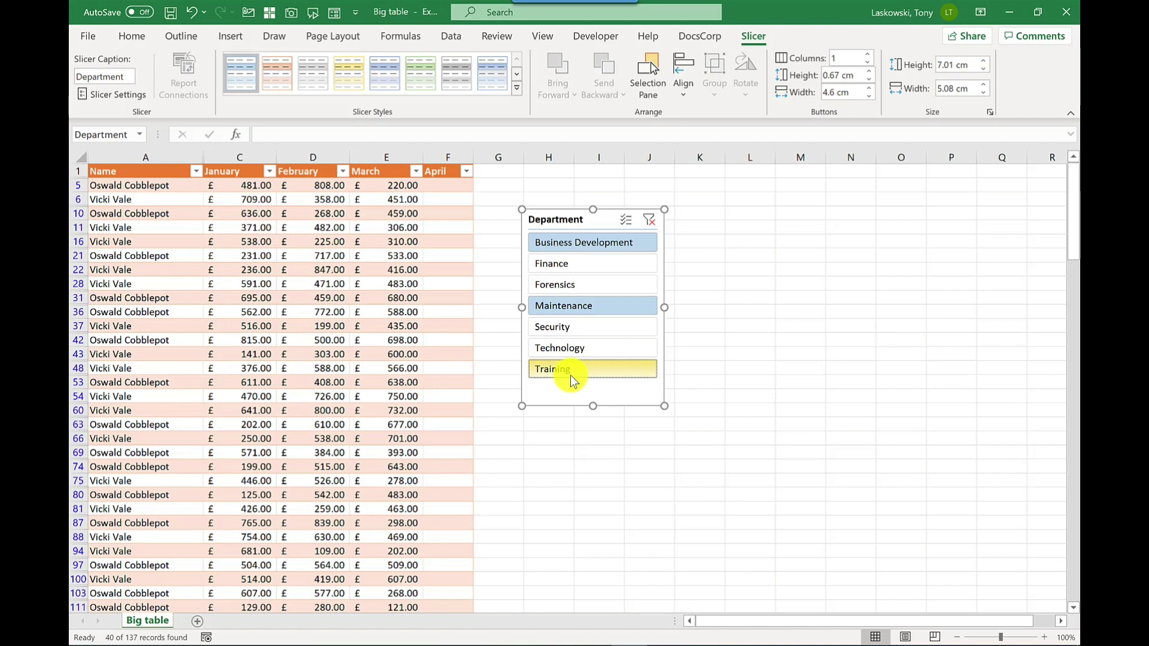
- Clear and delete the Department slicer, then unhide column B
{"action": "key", "text": "alt+c"}
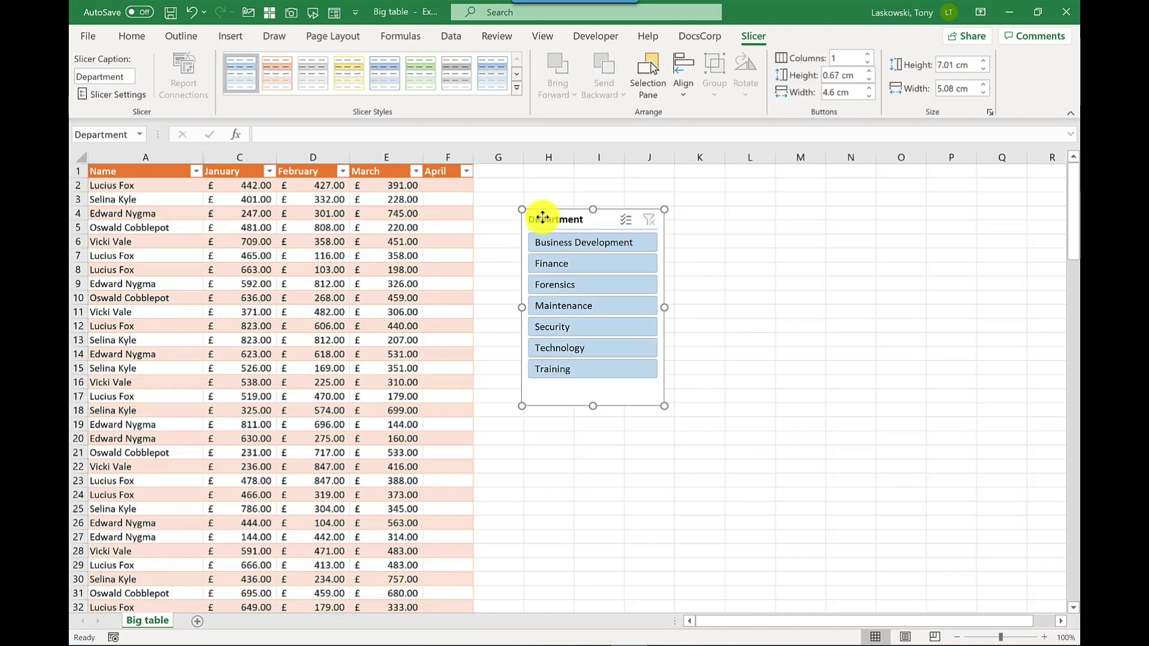
{"action": "key", "text": "Delete"}
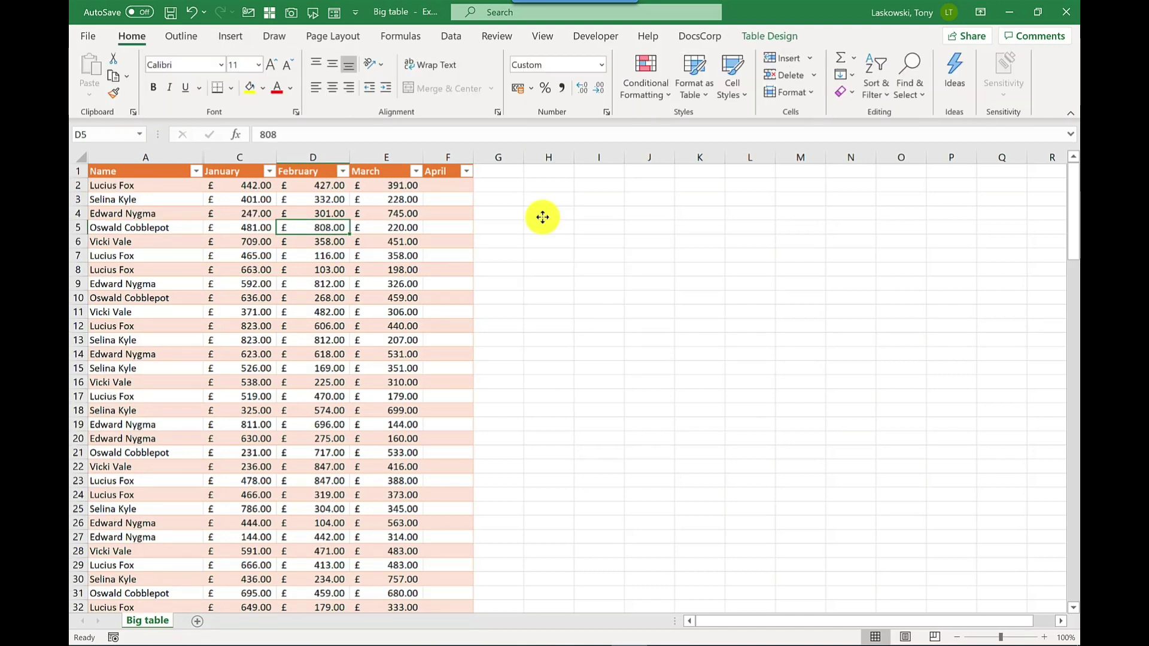
{"action": "left_click", "coordinate": [276, 243]}
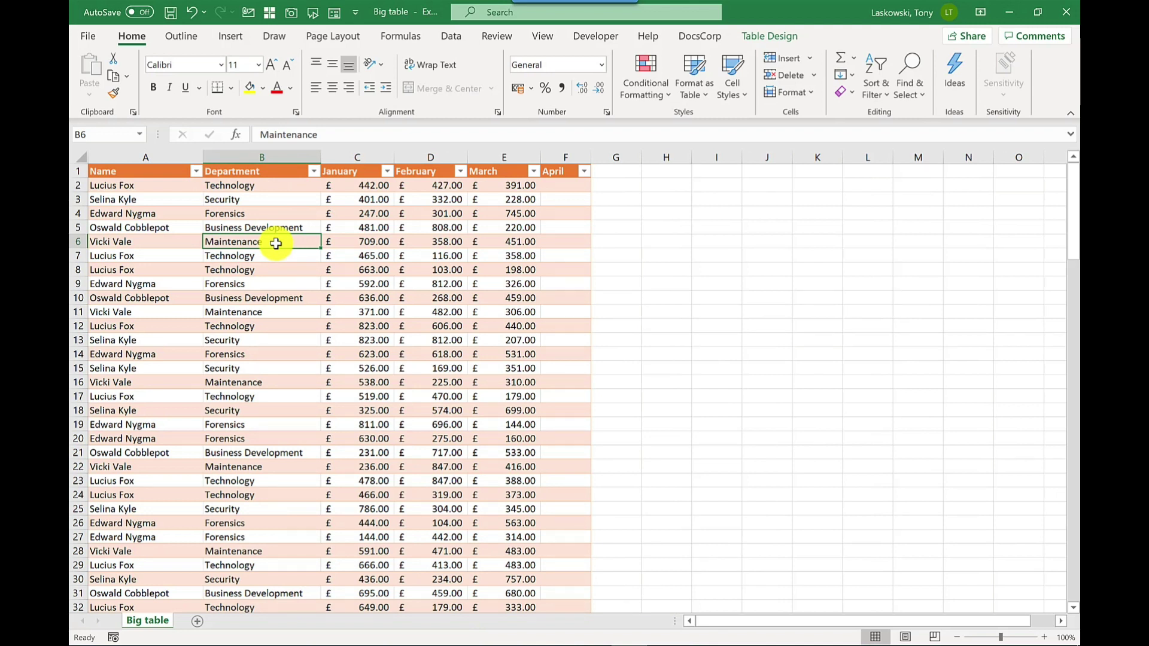
{"action": "left_click", "coordinate": [789, 36]}
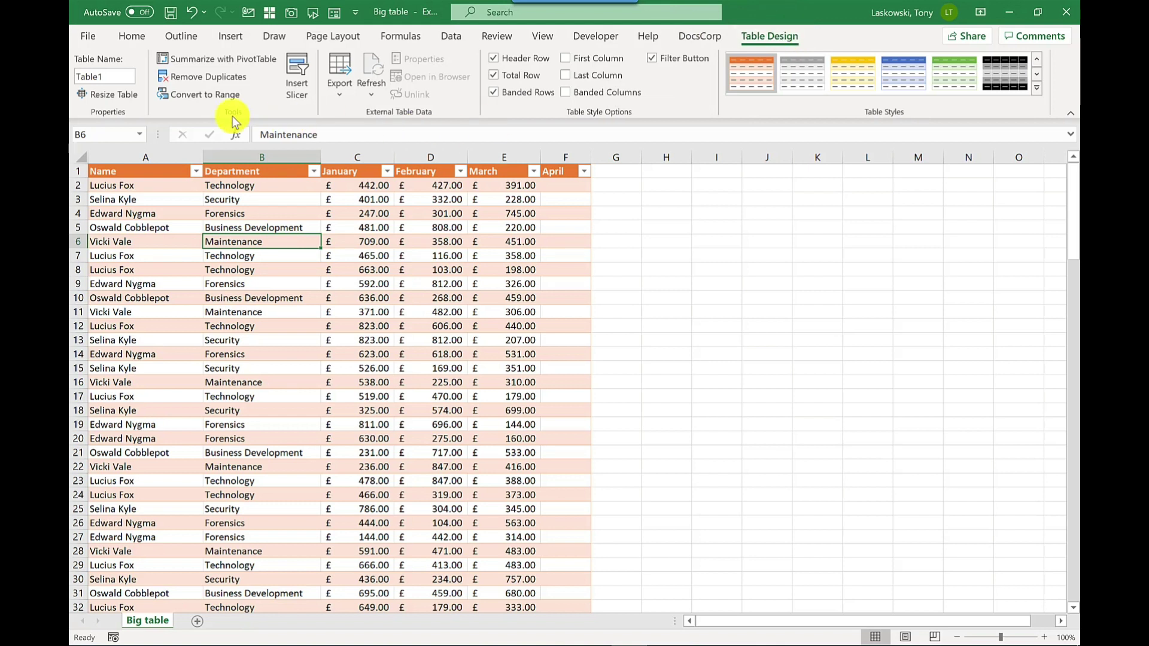
- Convert the table to a normal range and delete row 5, the Business Development row
{"action": "left_click", "coordinate": [196, 98]}
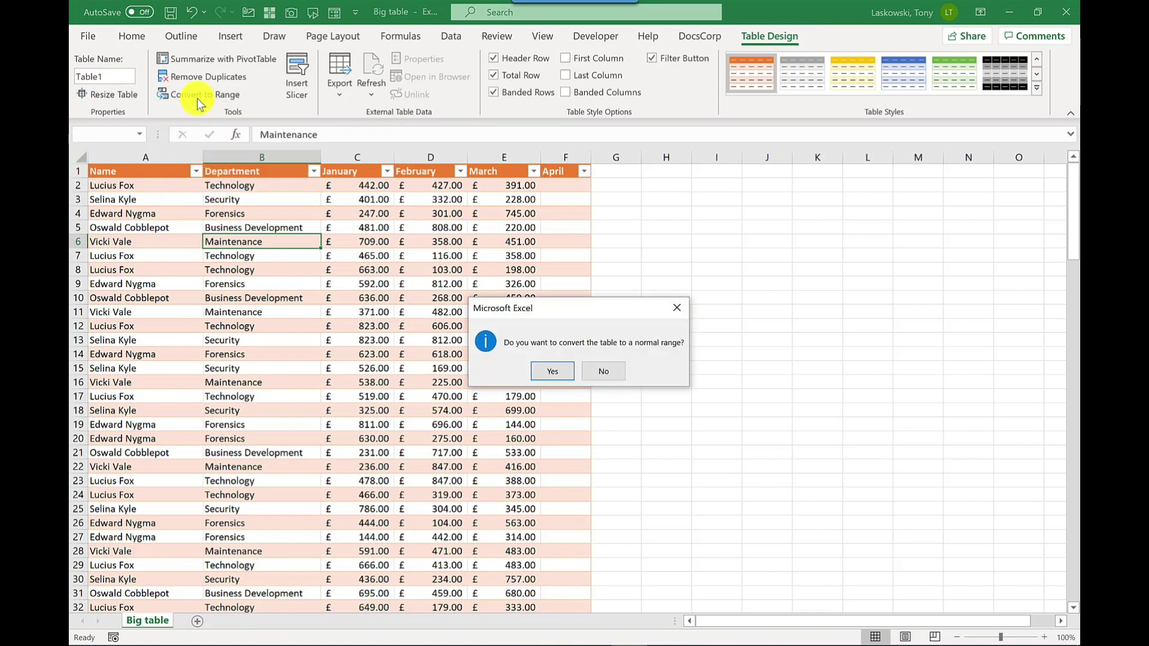
{"action": "left_click", "coordinate": [555, 369]}
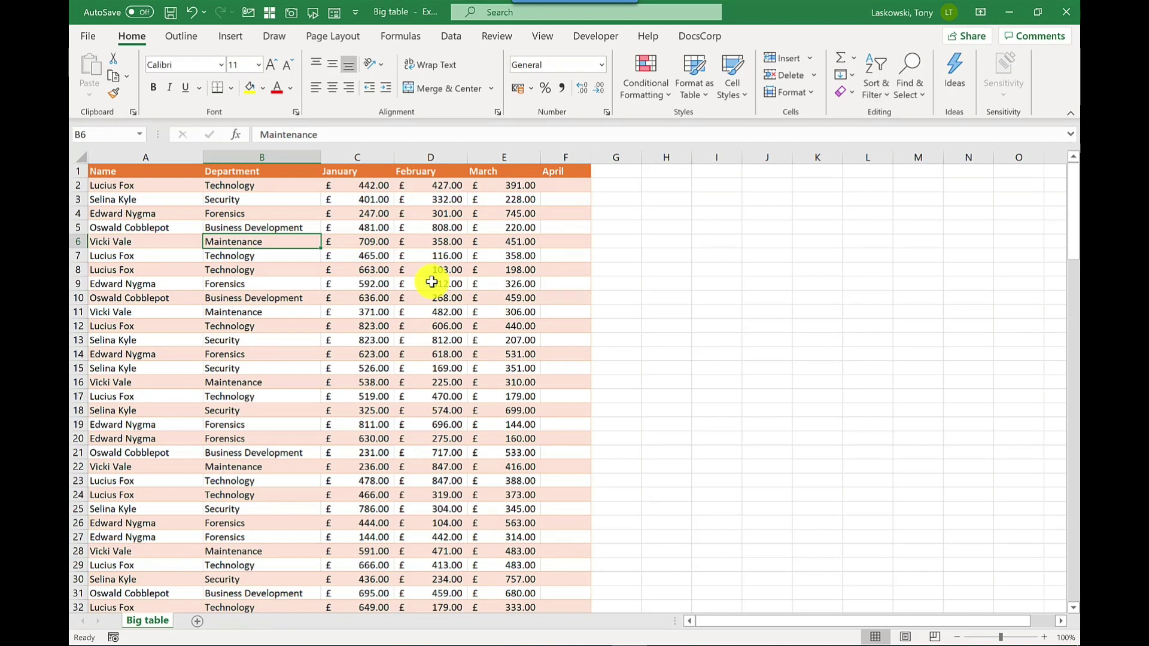
{"action": "left_click", "coordinate": [79, 228]}
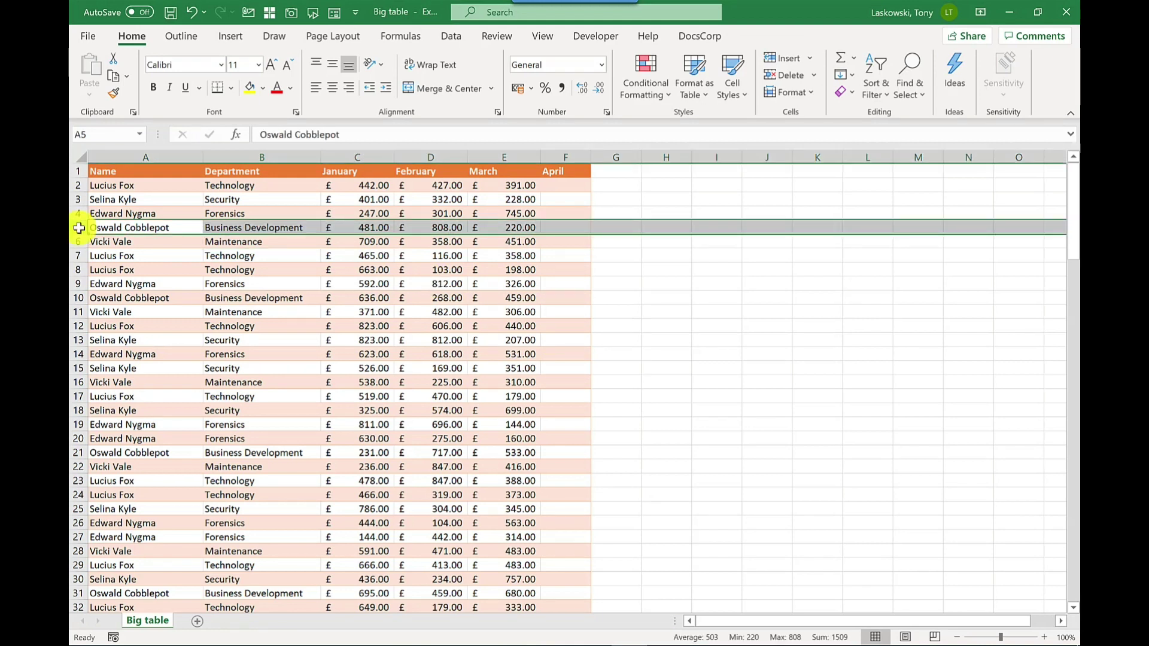
{"action": "right_click", "coordinate": [79, 228]}
{"action": "left_click", "coordinate": [114, 371]}
{"action": "left_click", "coordinate": [273, 357]}
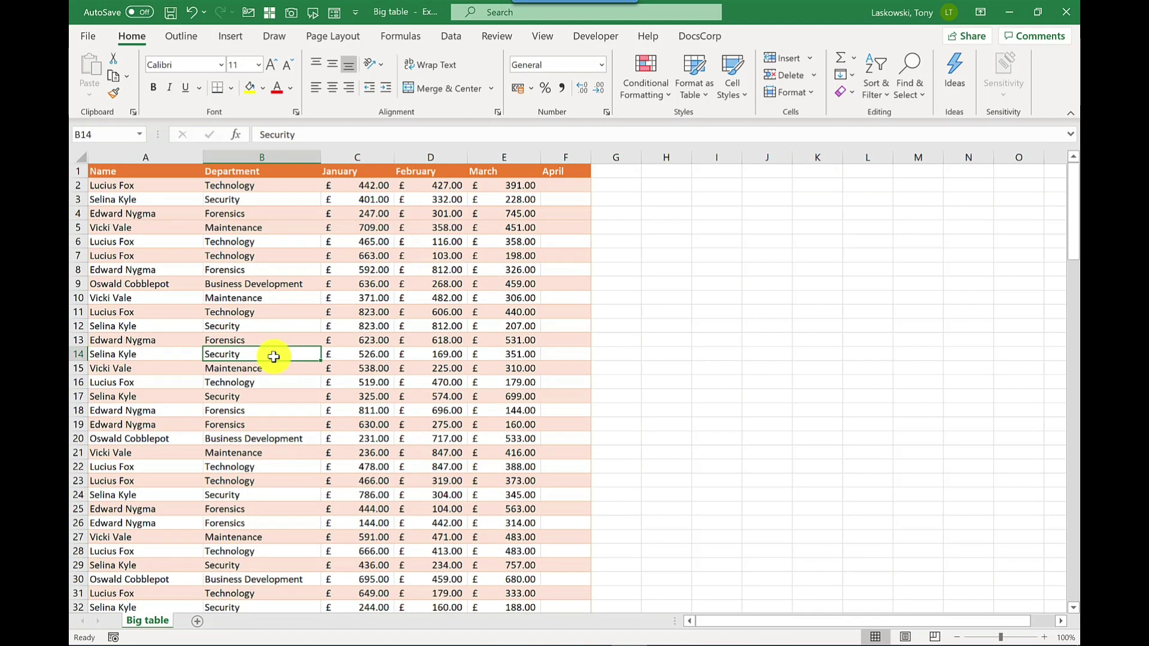
- Enter the heading May in cell G1
{"action": "left_click", "coordinate": [612, 172]}
{"action": "type", "text": "May"}
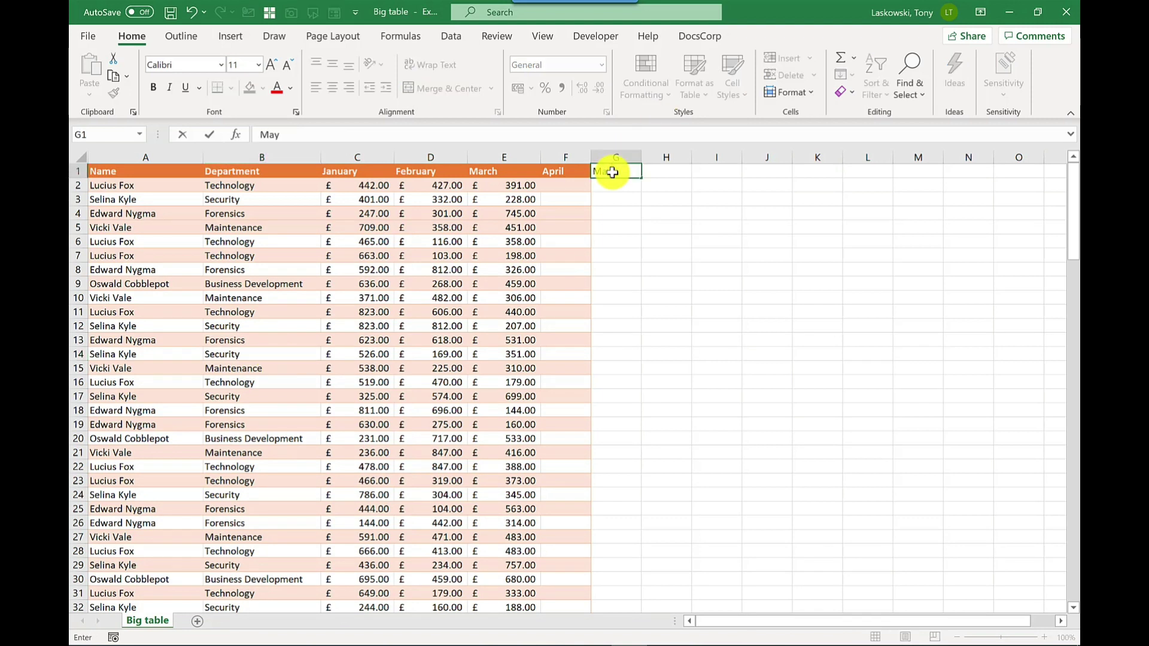
{"action": "key", "text": "Return"}
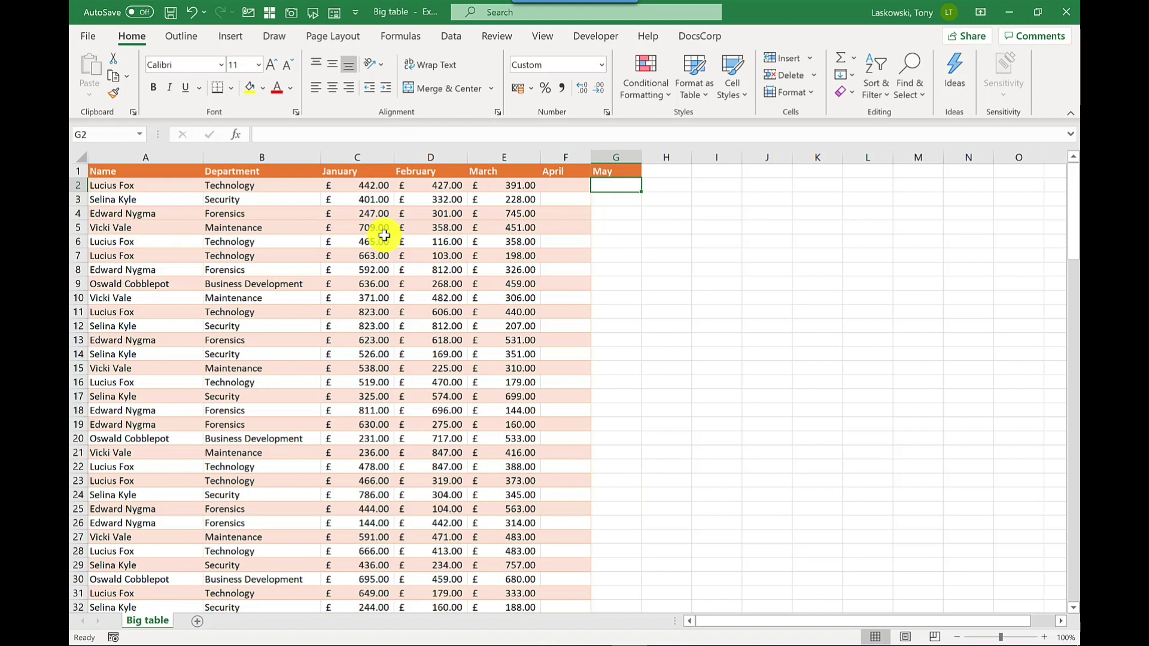